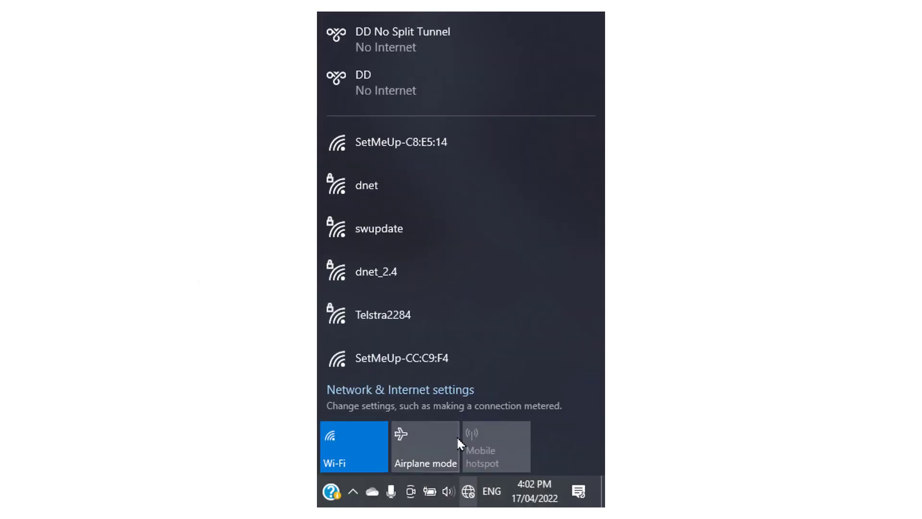
Connect the laptop to the open SetMeUp-C8:E5:14 Wi-Fi network.
click(453, 133)
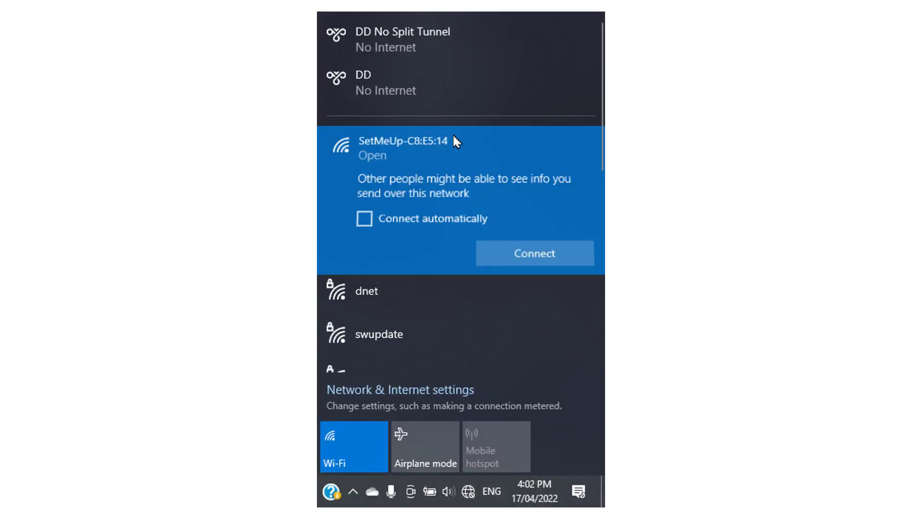
click(525, 253)
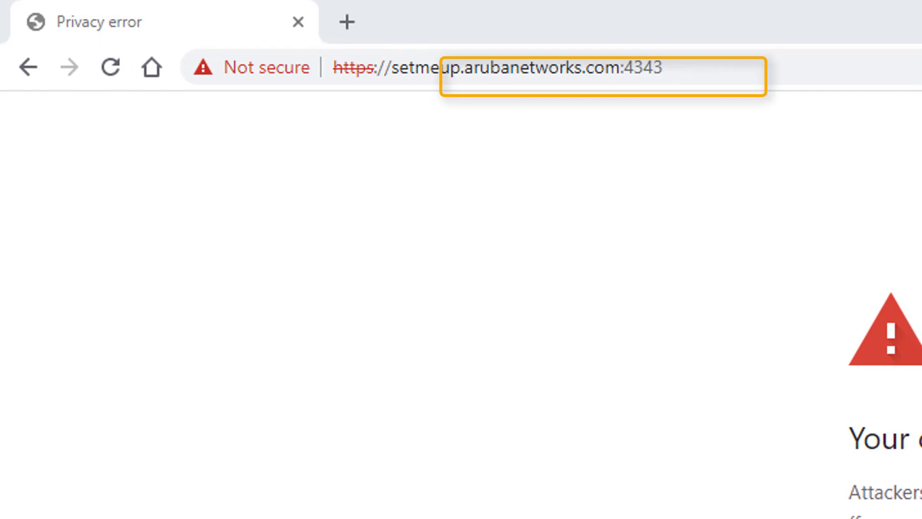
Bypass the certificate warning and log in as admin with the default password.
click(344, 297)
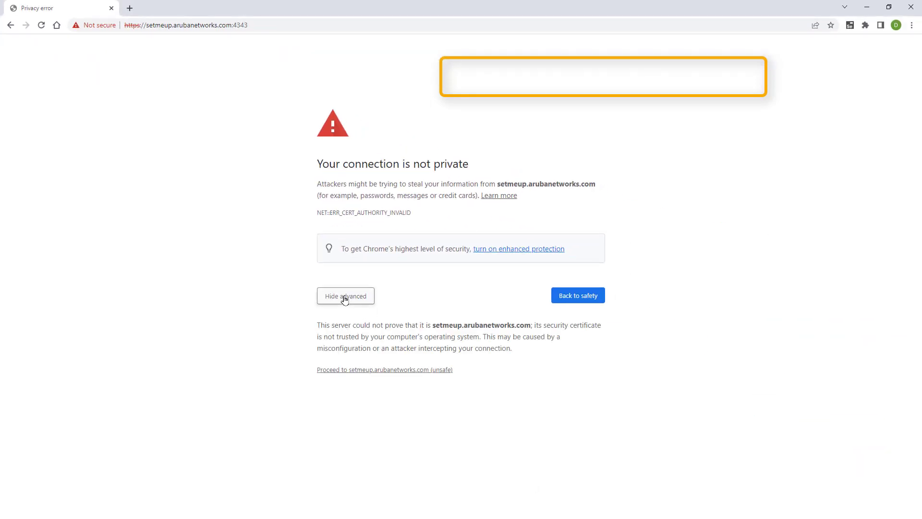
click(359, 371)
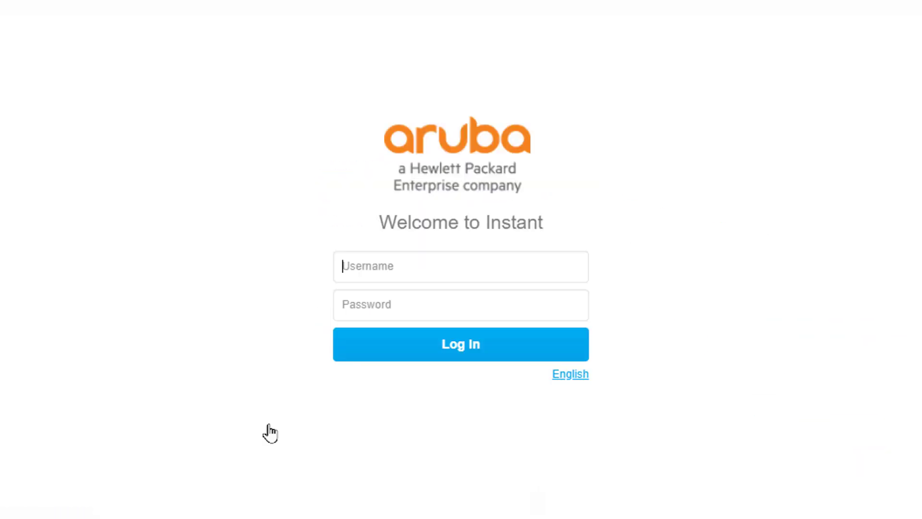
text(admin)
key(Tab)
text(•••••••)
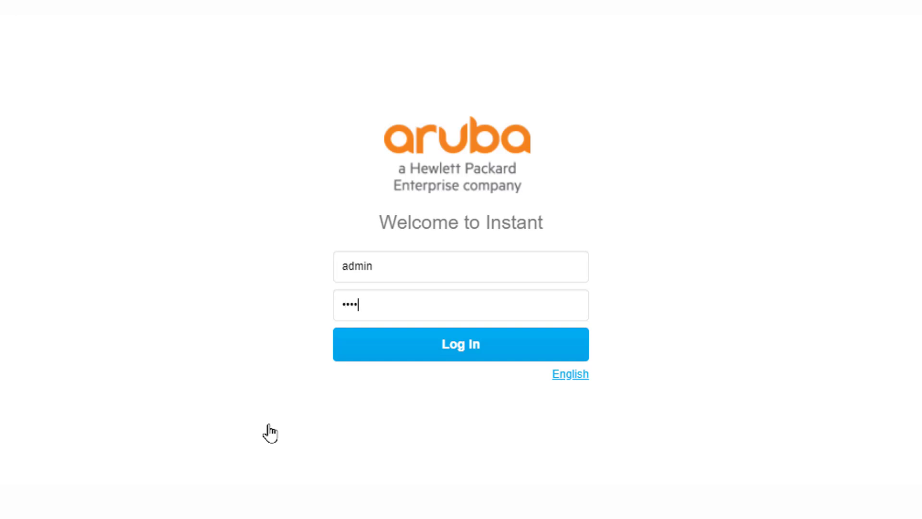
text(••)
click(478, 360)
Set and confirm a new administrator password, then log back in as admin.
text(••••••••)
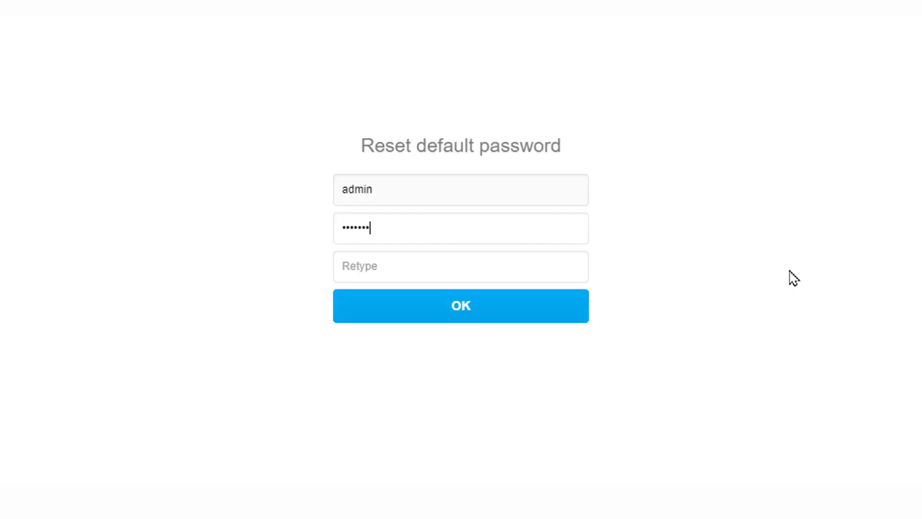
key(Tab)
text(••••••••)
click(494, 325)
click(546, 302)
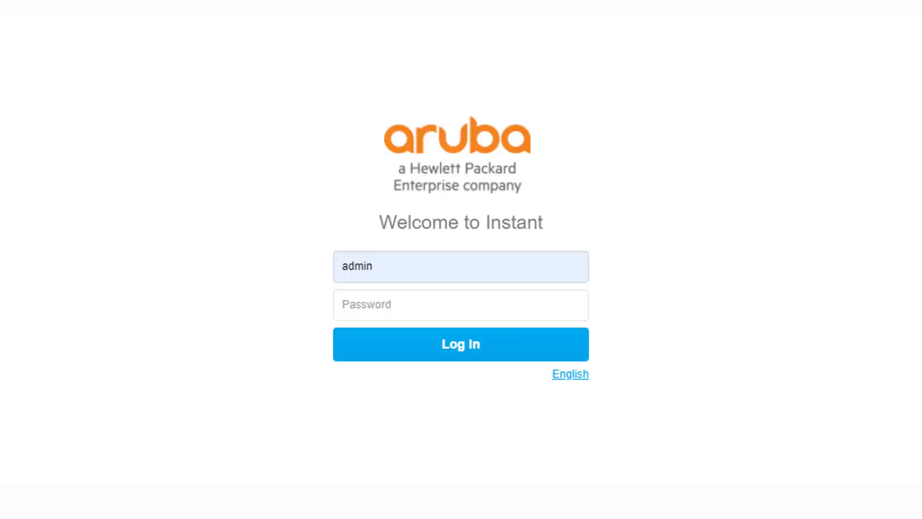
key(Tab)
text(•••••••)
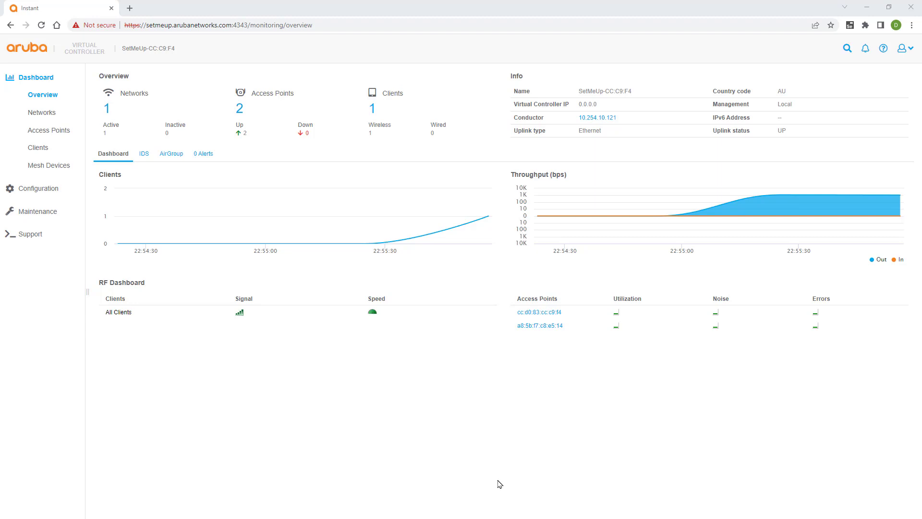
Start a new network named MGMT restricted to the 2.4 GHz band.
click(43, 188)
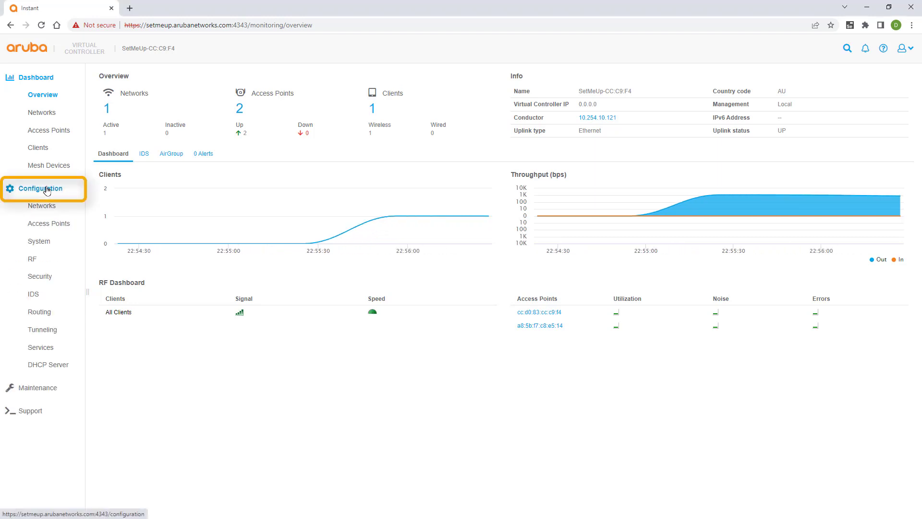
click(57, 214)
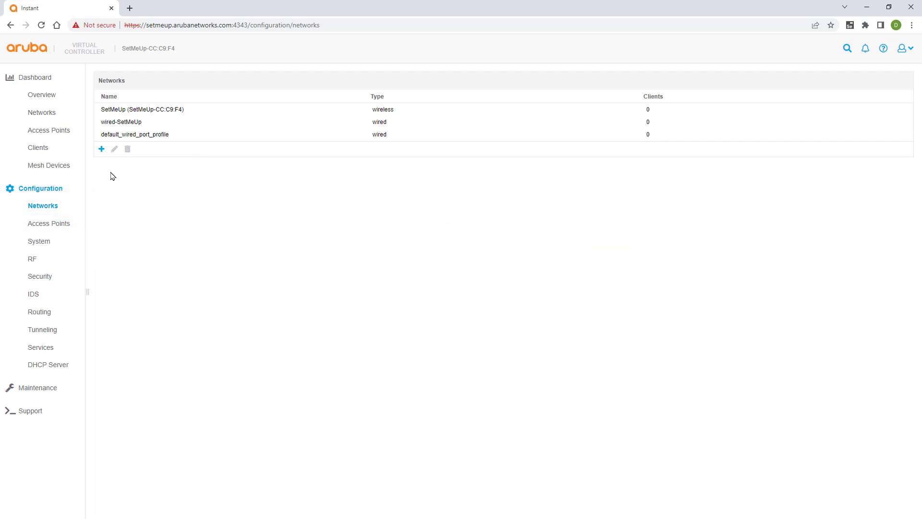
click(102, 150)
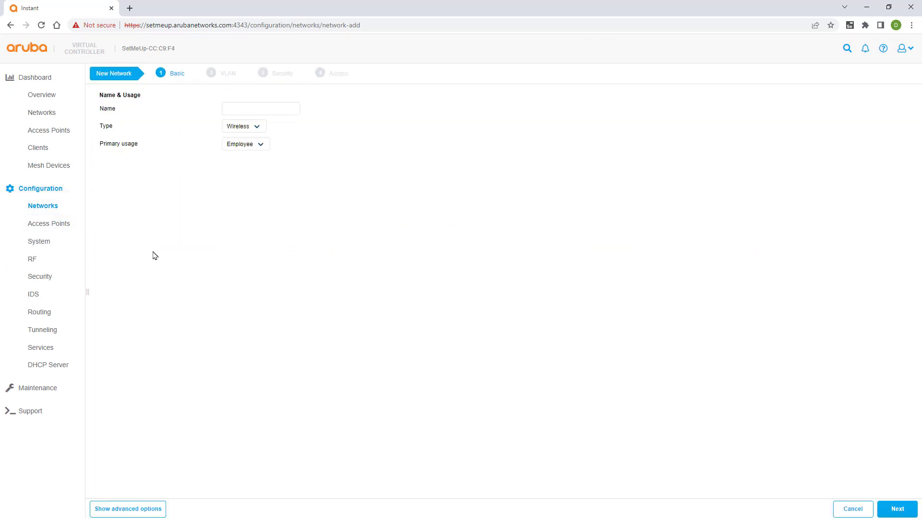
text(MGMT)
click(136, 512)
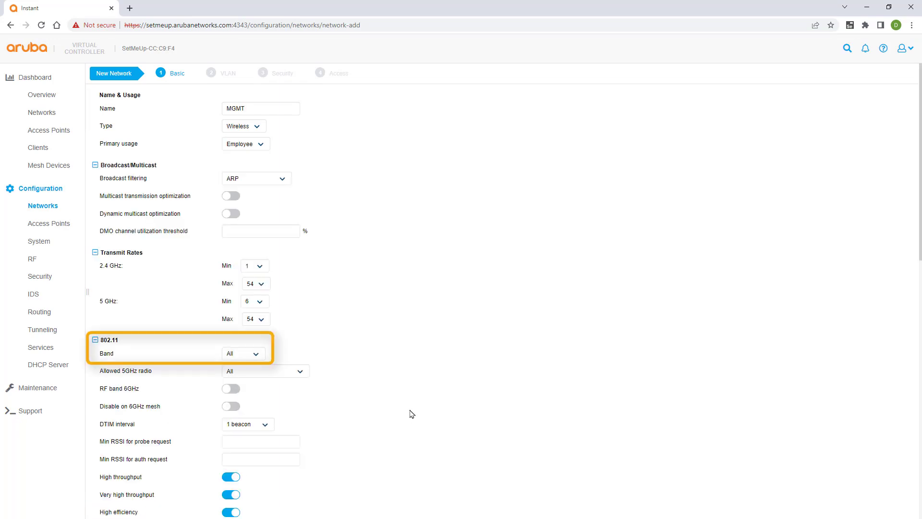
click(260, 354)
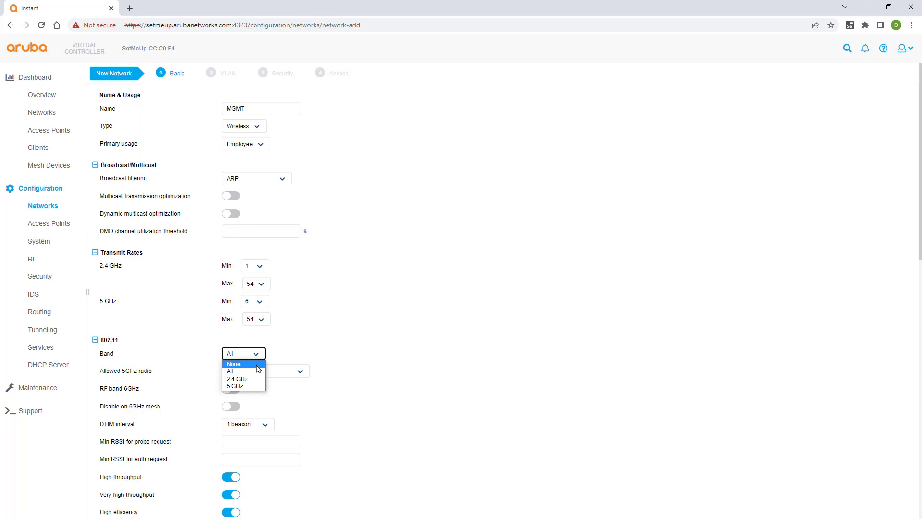
click(251, 379)
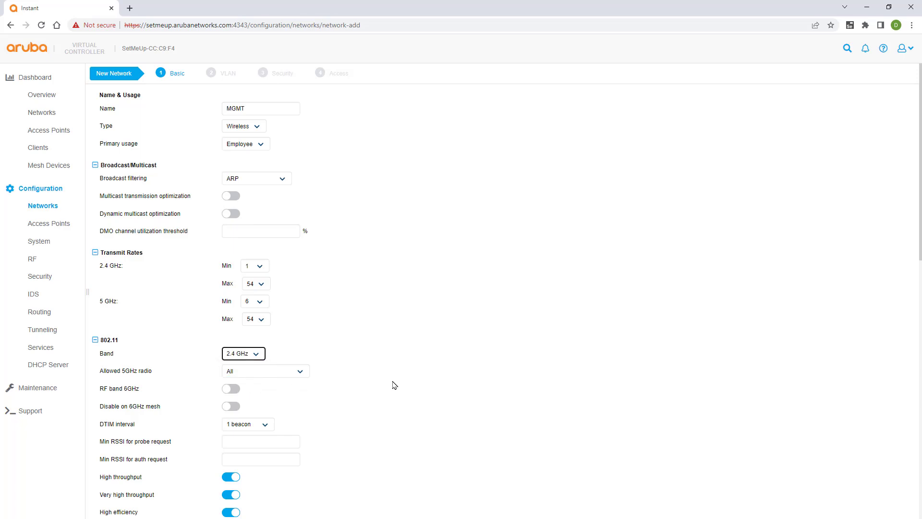
scroll(413, 403, down, 15)
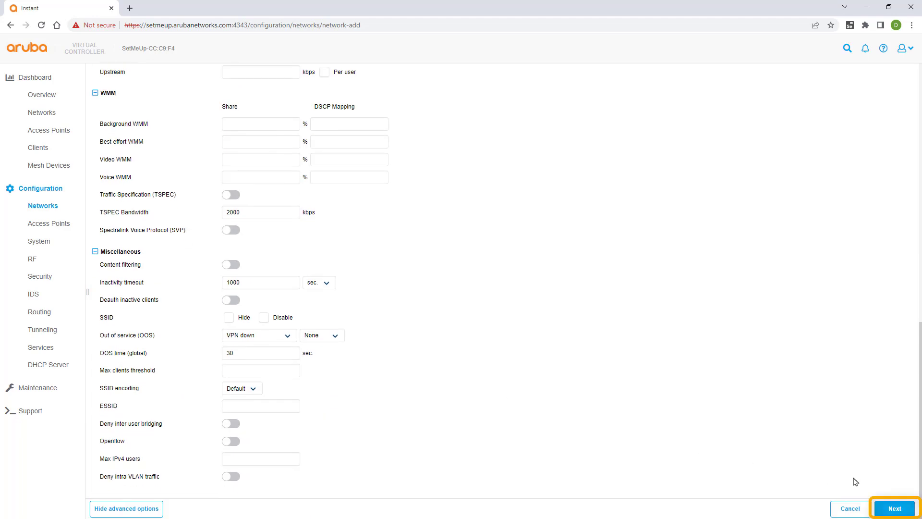
Accept default VLAN, WPA2-Personal security and unrestricted access to finish MGMT.
click(885, 510)
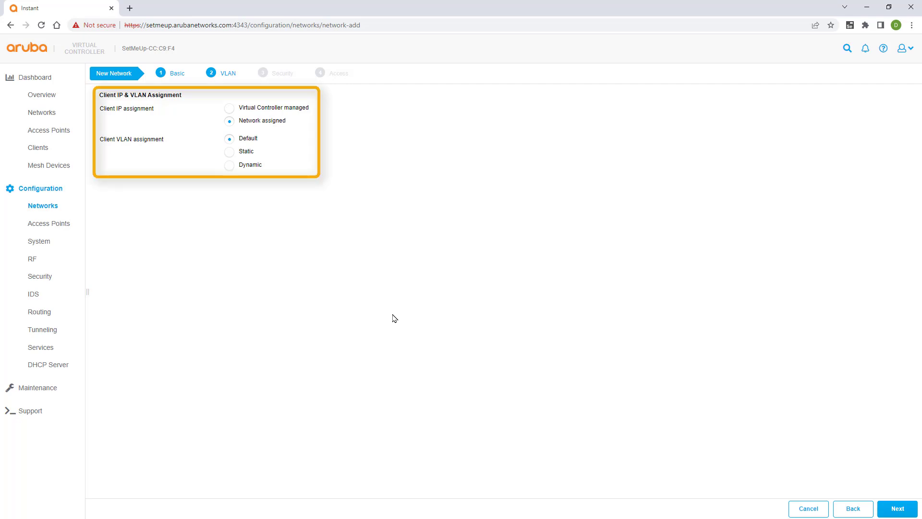
click(894, 505)
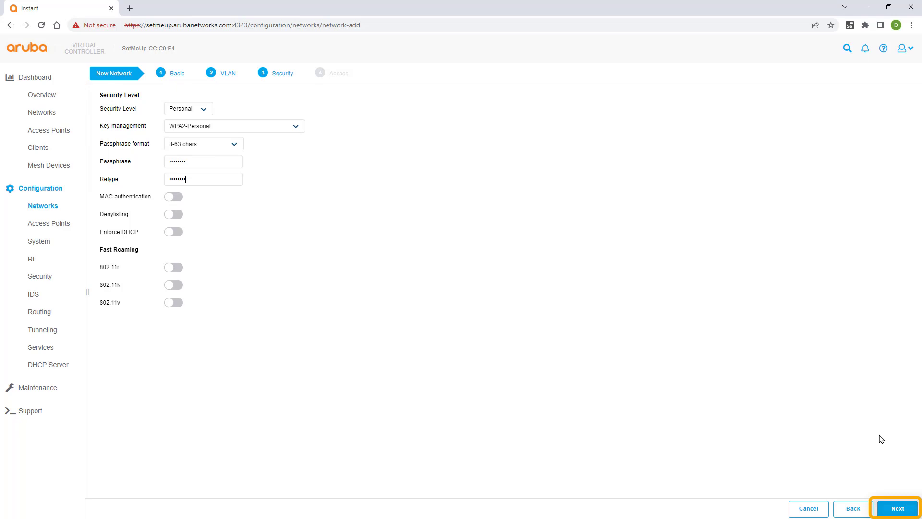
click(901, 513)
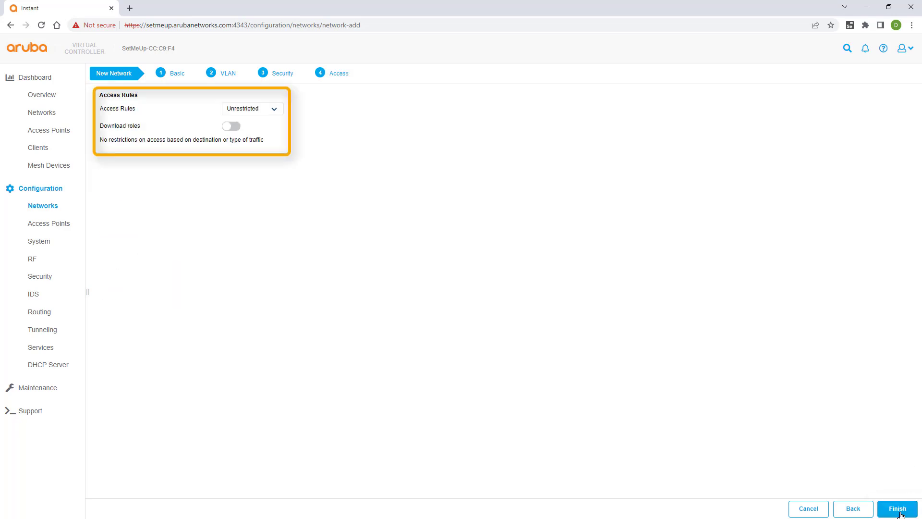
click(897, 509)
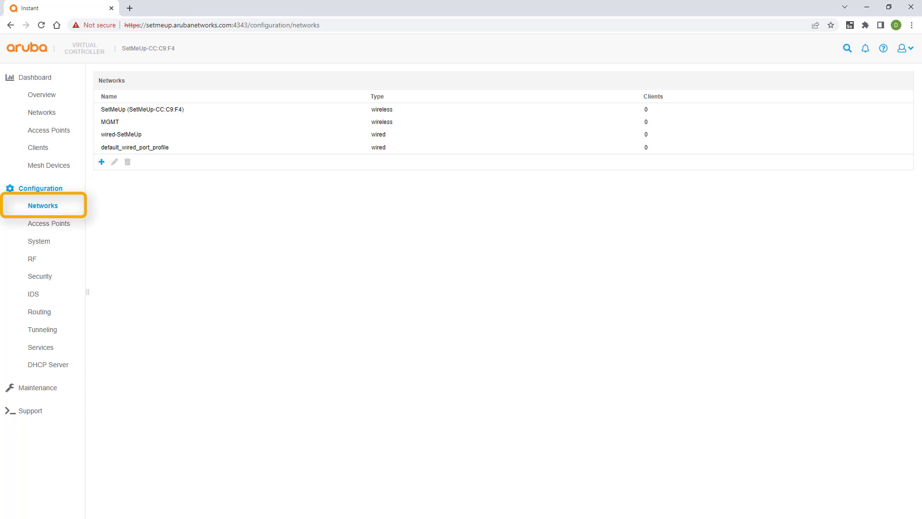
Create network P2P on 5 GHz with default VLAN, WPA2-Personal and unrestricted access.
click(102, 162)
text(P2P)
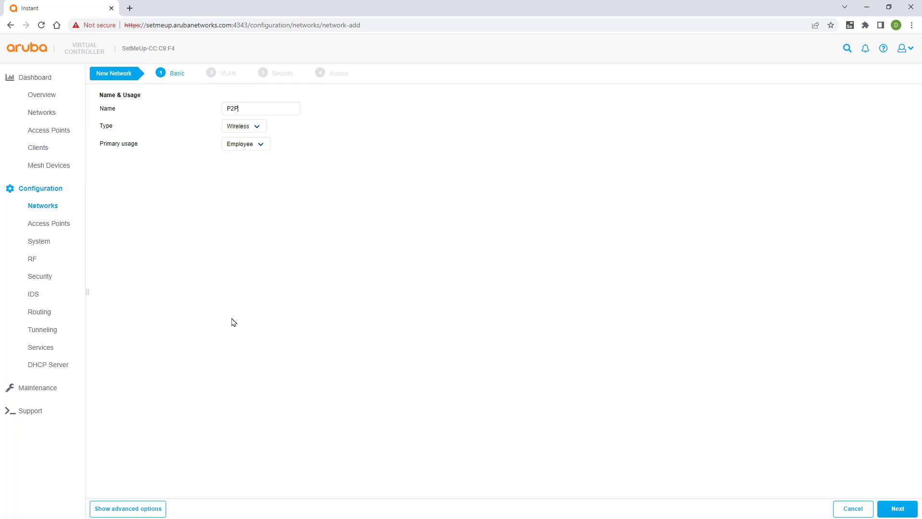
click(135, 510)
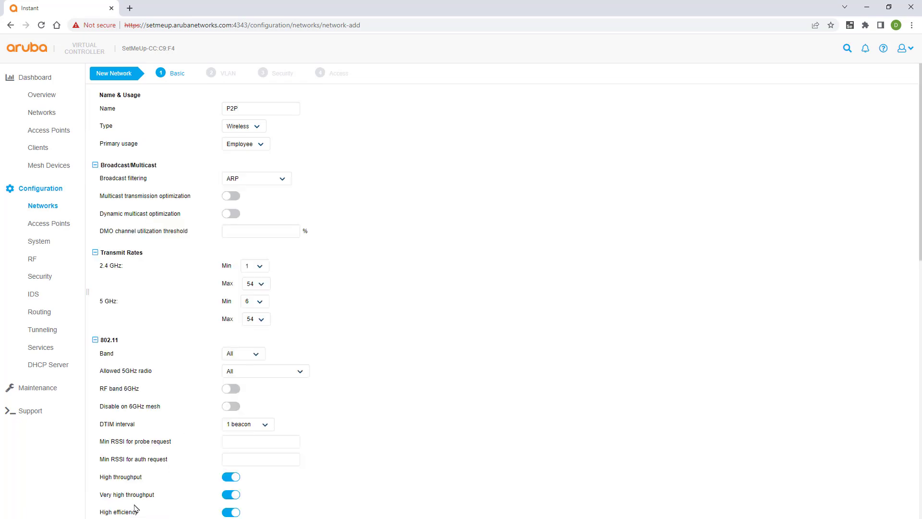
click(245, 356)
click(243, 386)
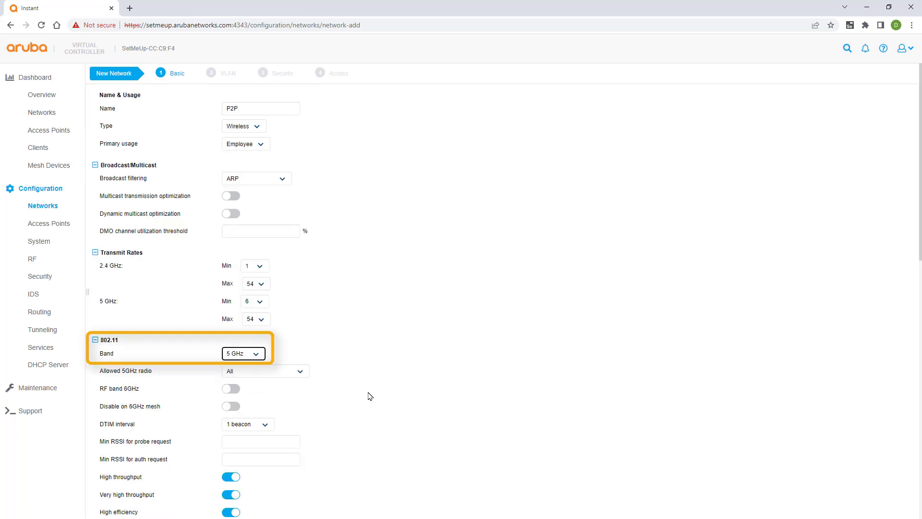
scroll(607, 438, down, 10)
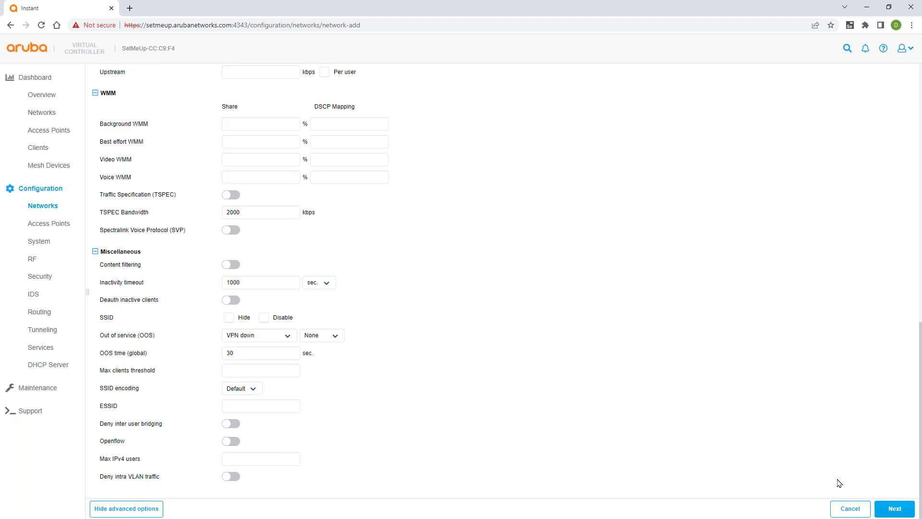
click(901, 509)
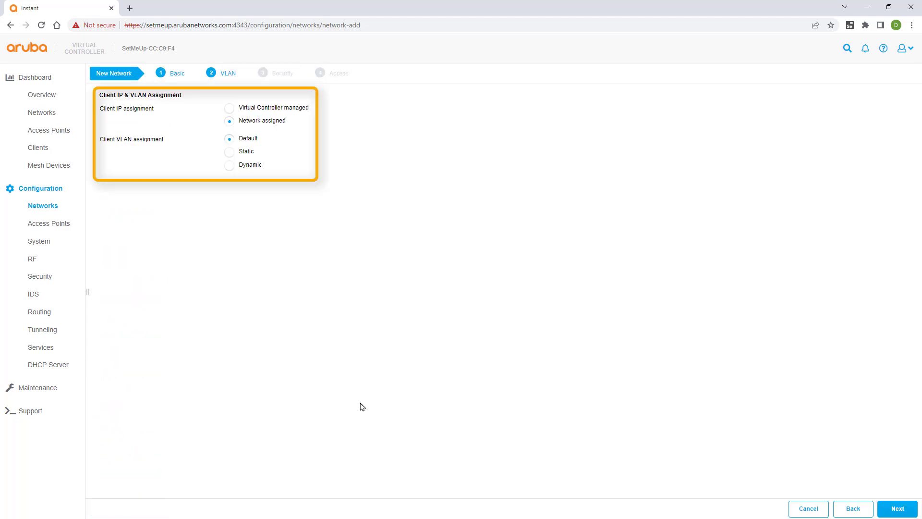
click(885, 505)
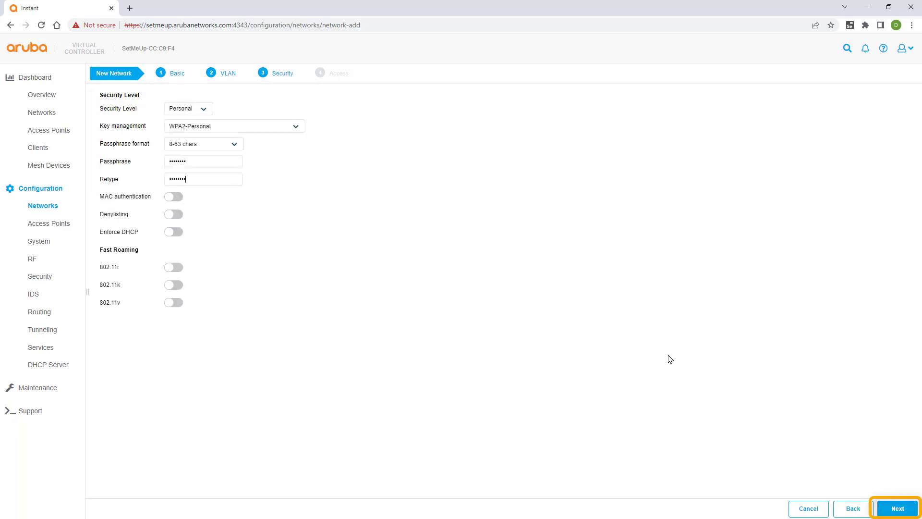
click(903, 508)
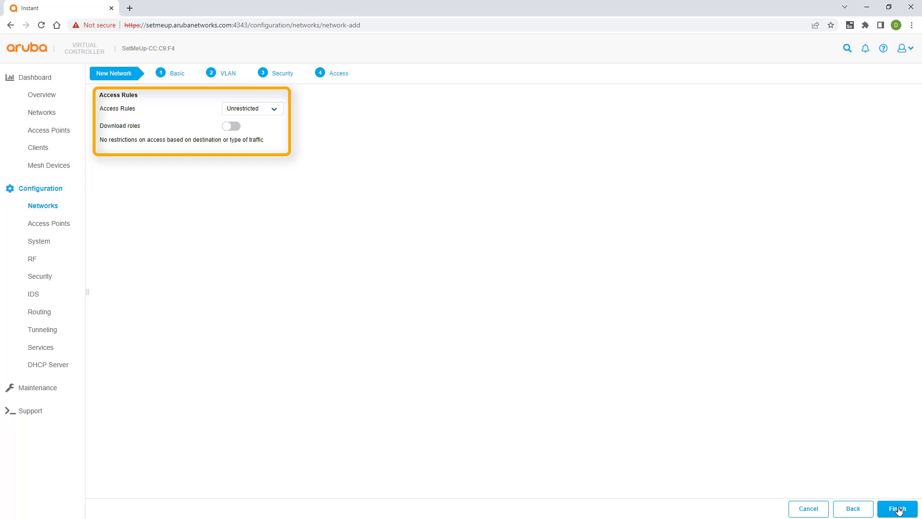
click(895, 508)
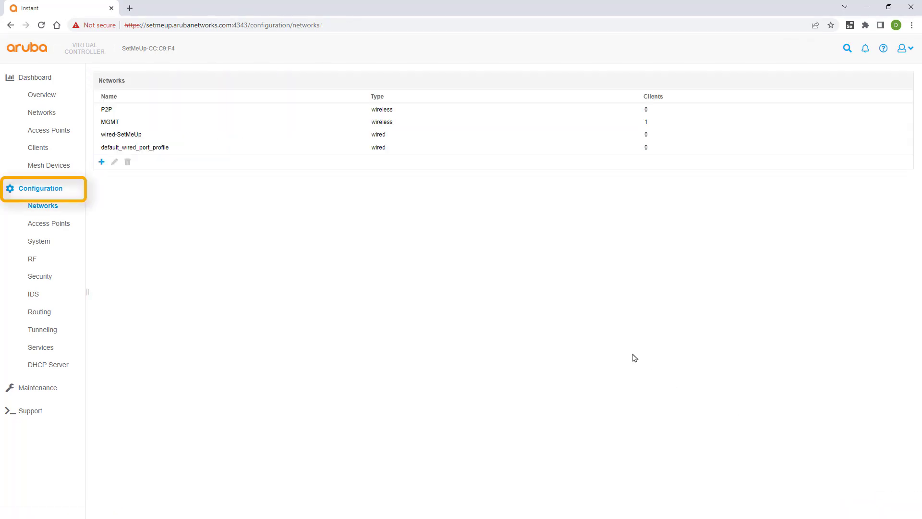
Rename the first access point to PORTAL.
click(58, 229)
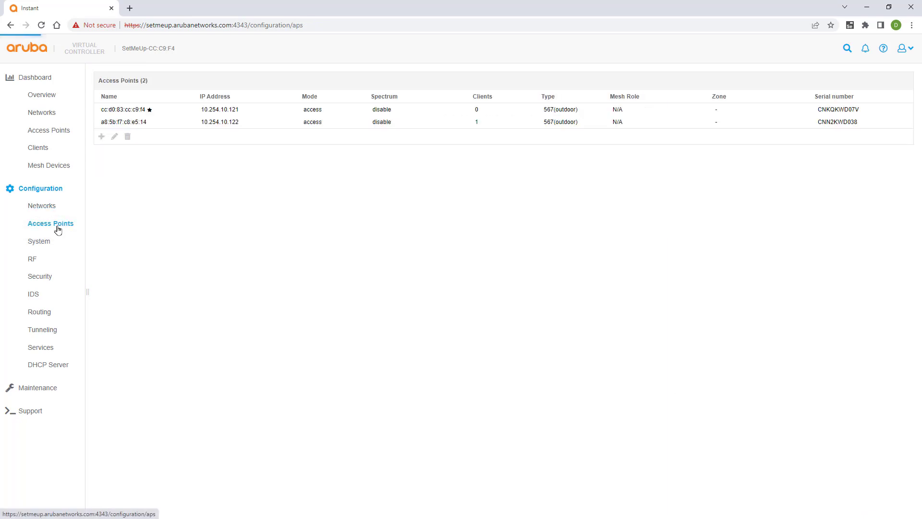
click(162, 111)
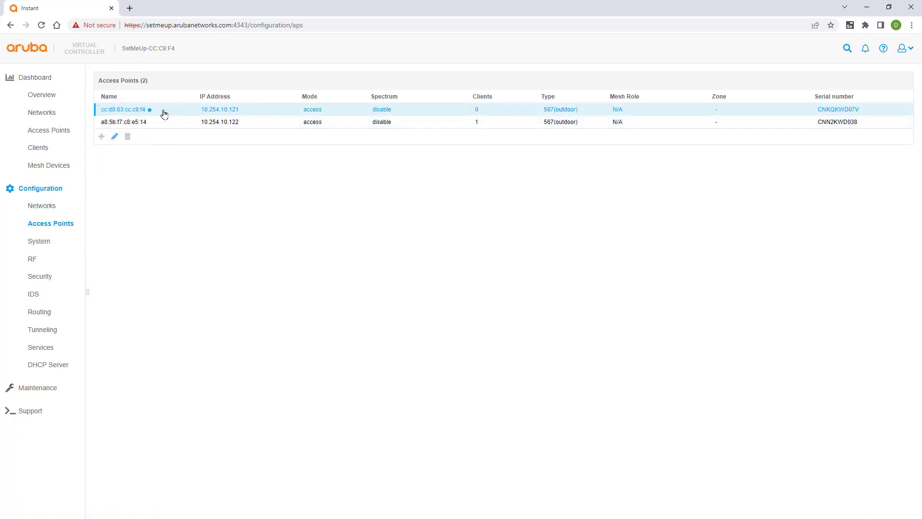
click(115, 138)
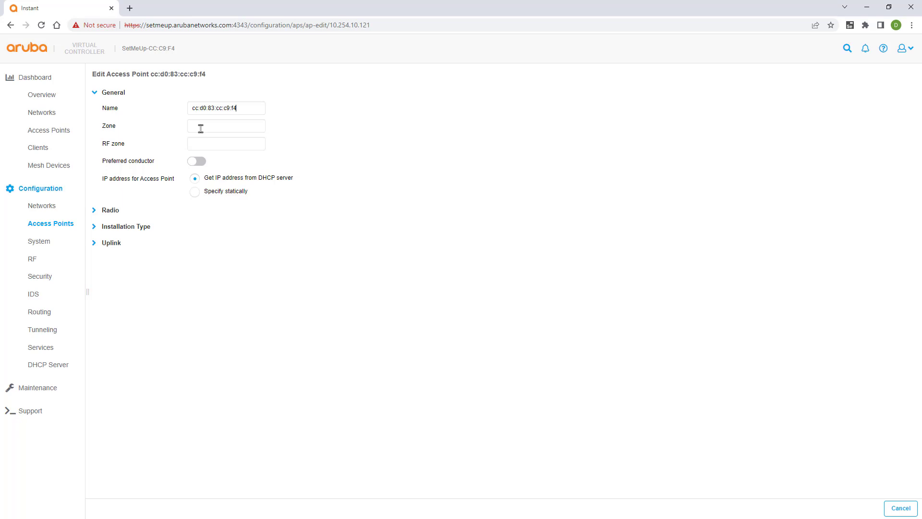
triple_click(240, 108)
text(PORTAL)
Make PORTAL preferred conductor with static IP 10.254.10.121/255.255.255.0, gateway 10.254.10.1.
click(198, 163)
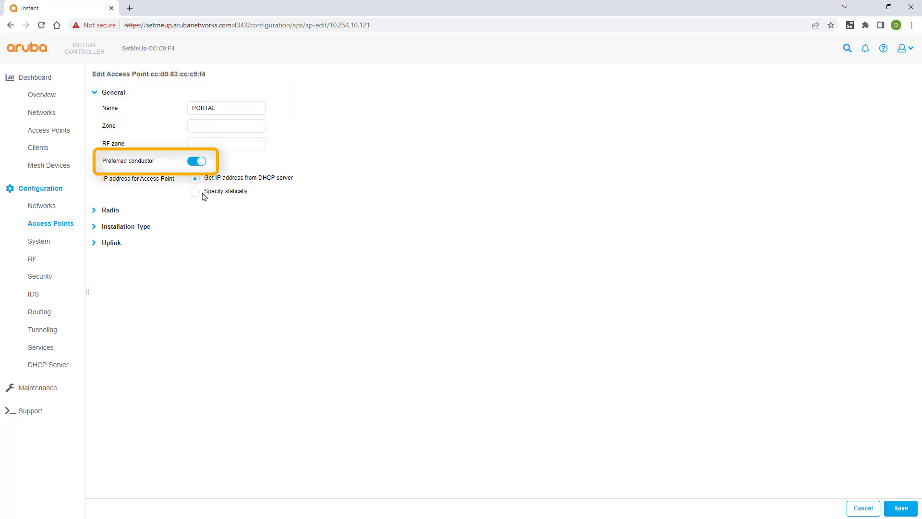
click(203, 192)
click(253, 210)
text(10.254.10.121)
key(Tab)
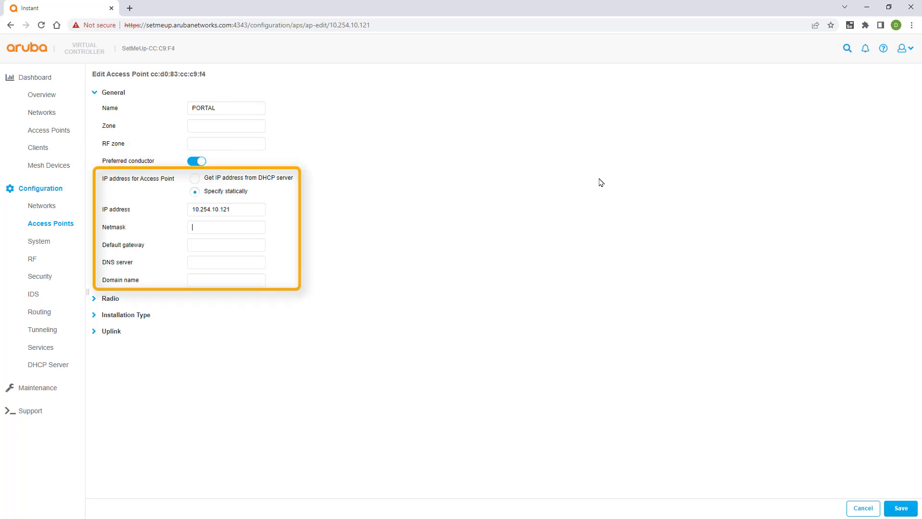
text(255.255.255.0)
key(Tab)
text(10.254.10.1)
key(Tab)
text(10.254.10.1)
Review radio and installation type settings, then save PORTAL's configuration.
click(115, 302)
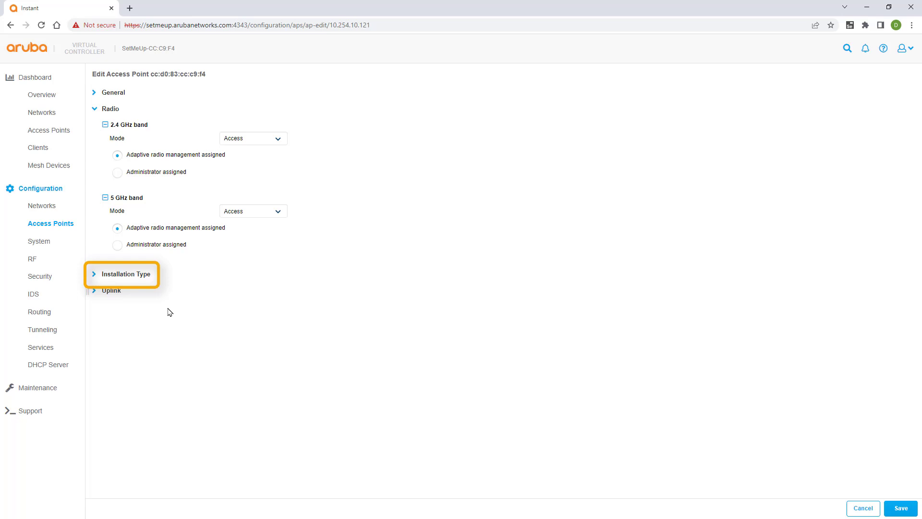
click(133, 279)
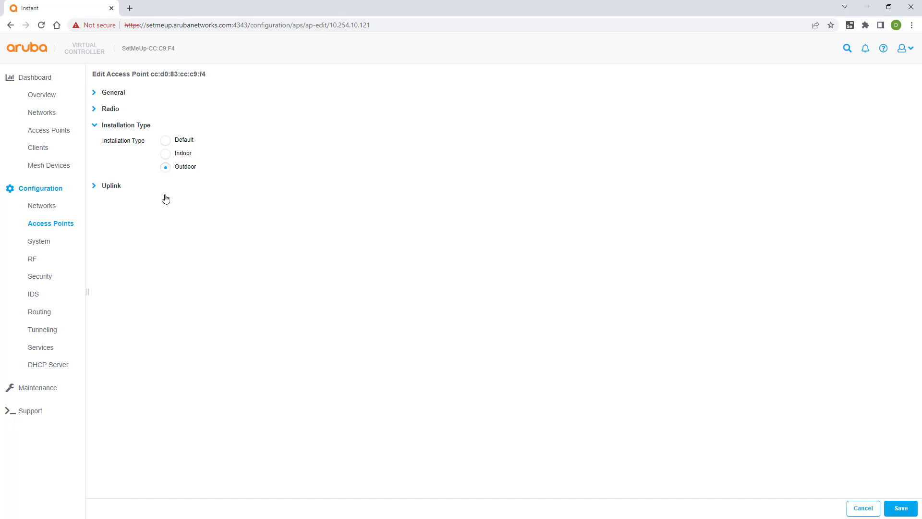
click(894, 506)
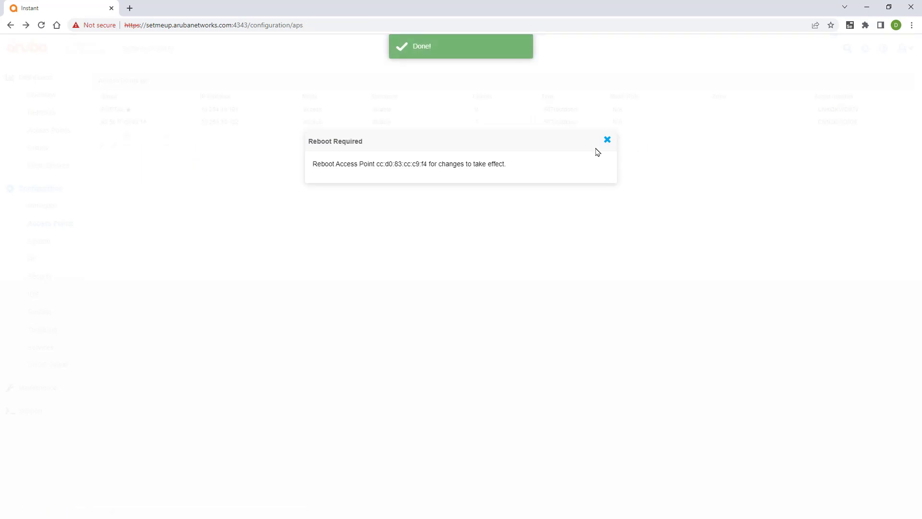
click(607, 141)
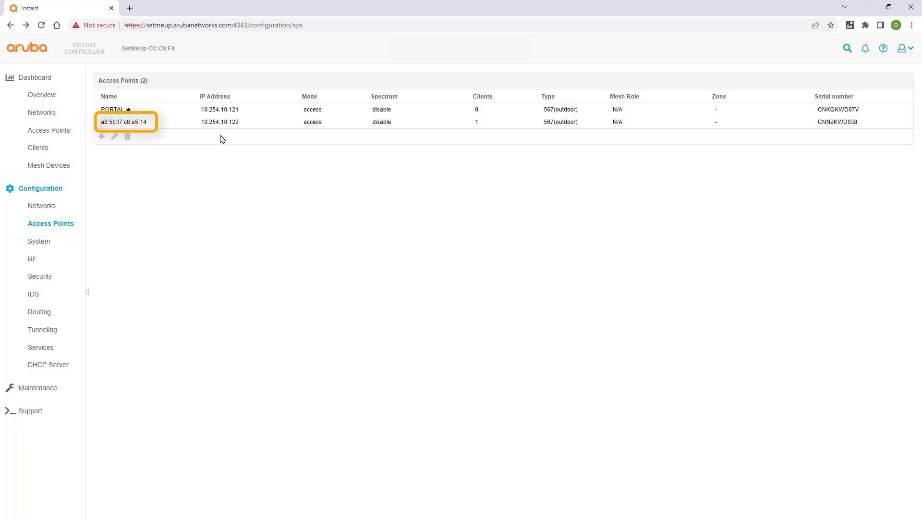
Rename the second AP POINT with static IP 10.254.10.122/255.255.255.0, gateway 10.254.10.1.
click(187, 121)
click(114, 137)
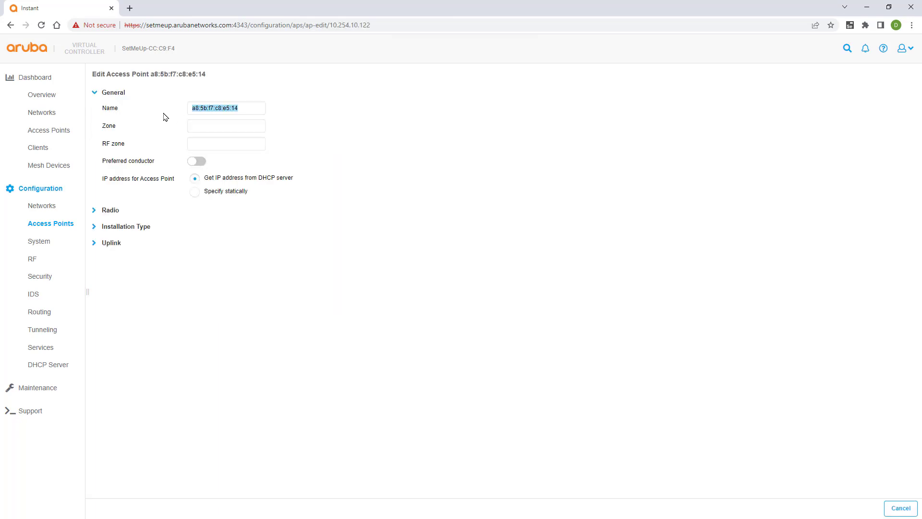
text(POINT)
click(195, 191)
text(10.254.10.122)
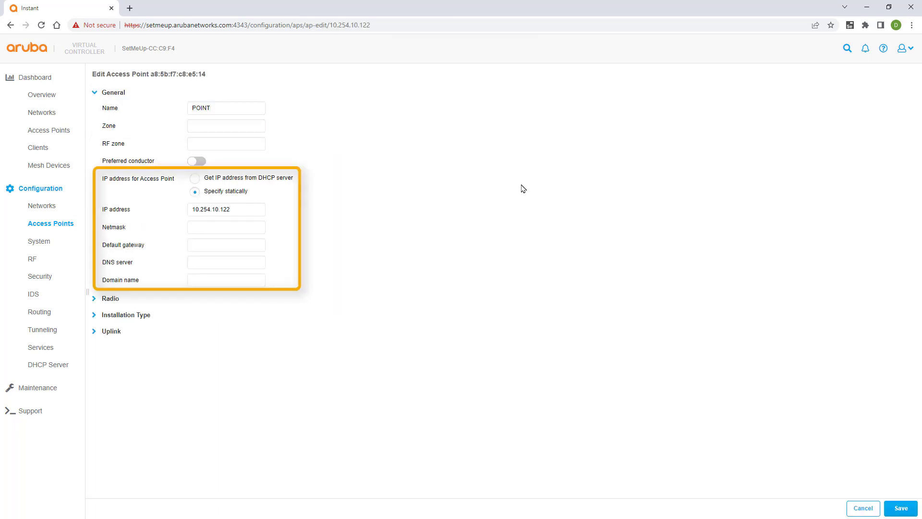
key(Tab)
text(255.255.255.0)
key(Tab)
text(10.254.10.1)
key(Tab)
text(10.254.10.1)
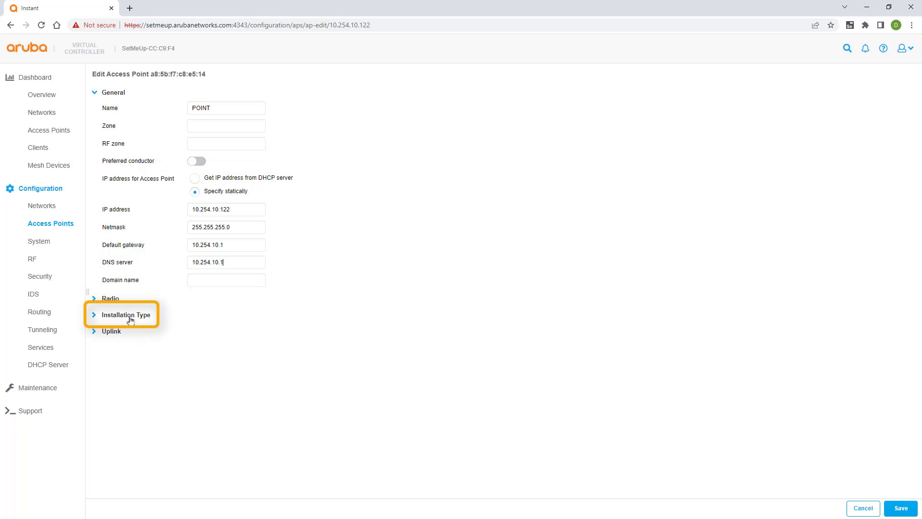
Set POINT's installation type to Outdoor and save its settings.
click(125, 315)
click(166, 168)
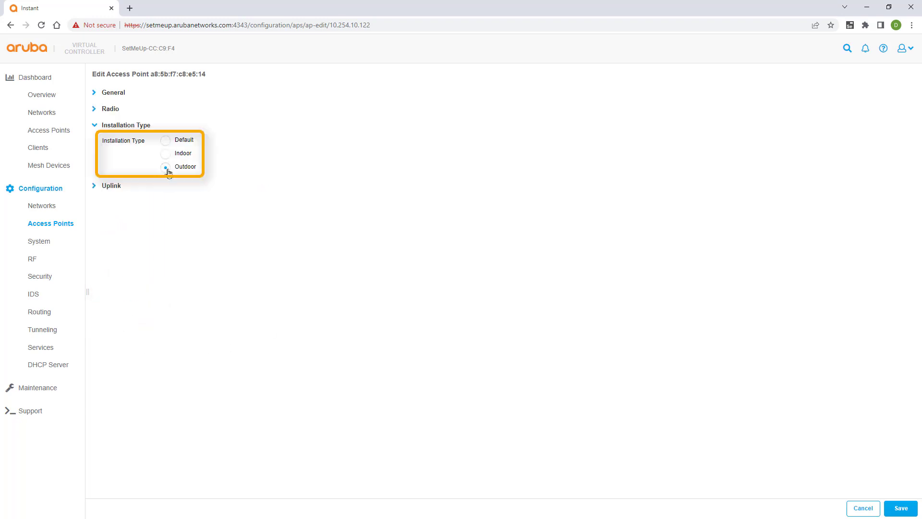
click(901, 508)
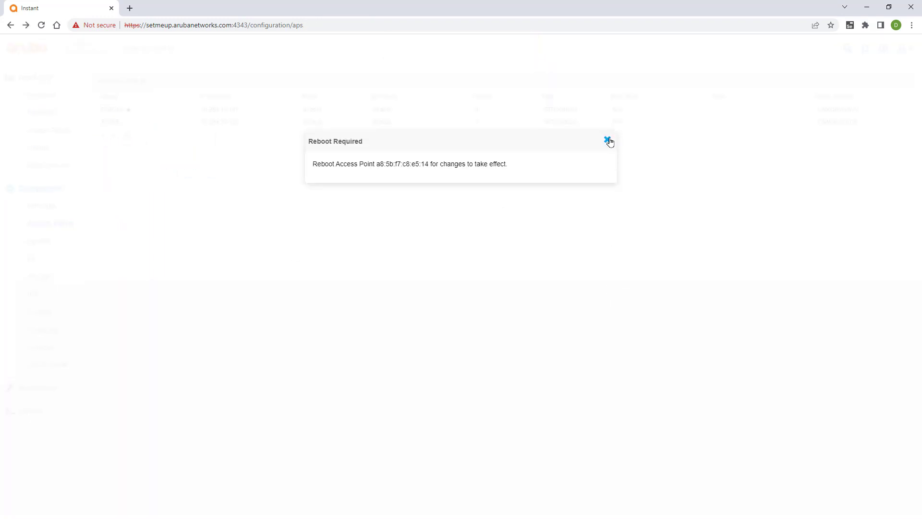
click(608, 140)
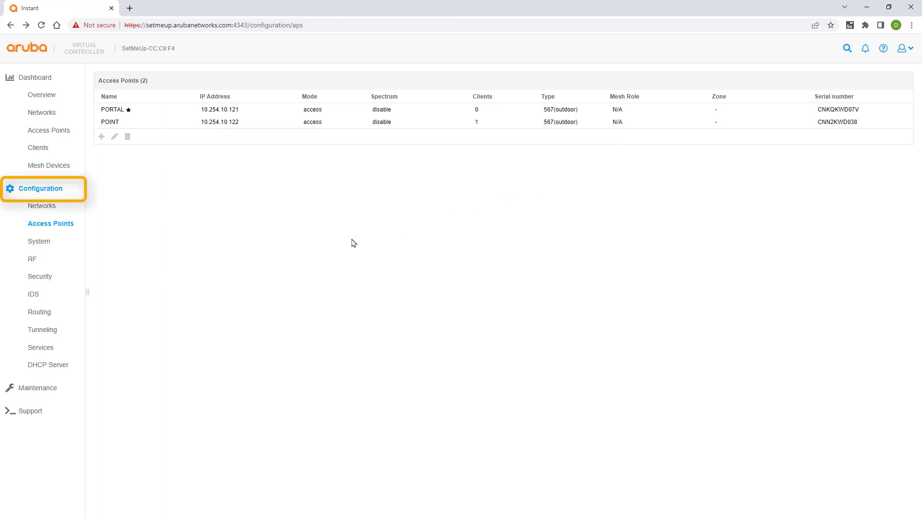
Rename the cluster P2P_Bridge, disable Auto join mode and Extended SSID, and save.
click(38, 244)
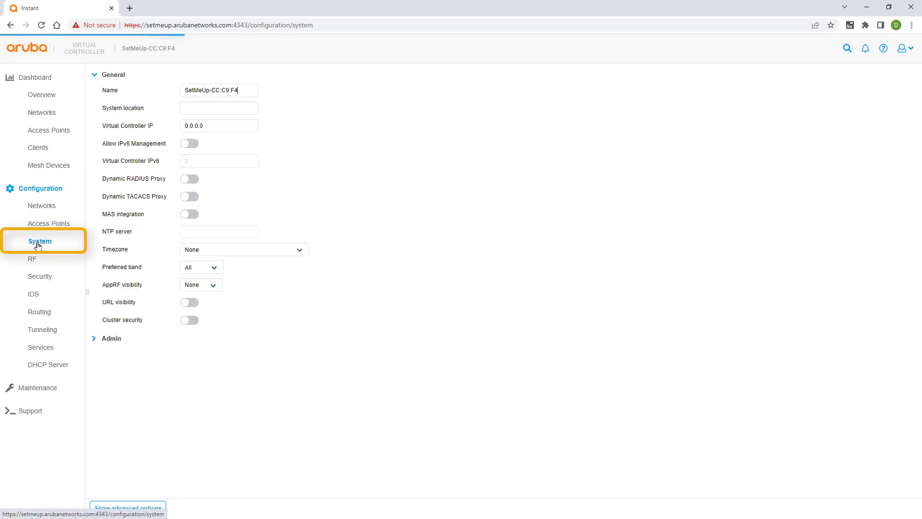
drag(237, 90, 184, 91)
text(P2P_)
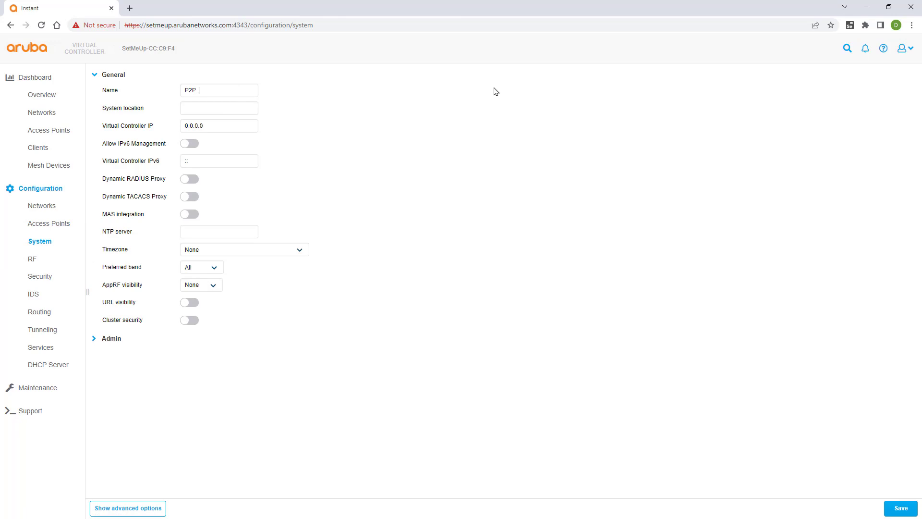
text(Bridge)
click(150, 507)
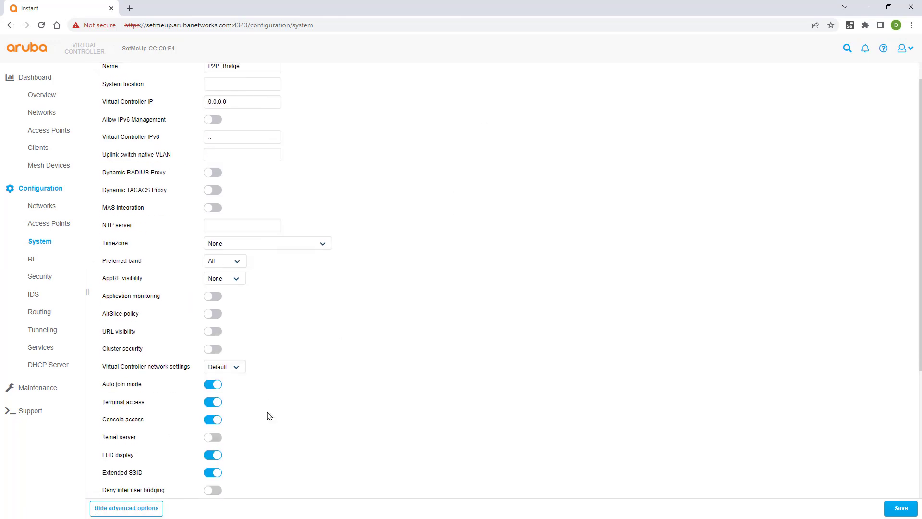
scroll(270, 416, down, 1)
click(212, 361)
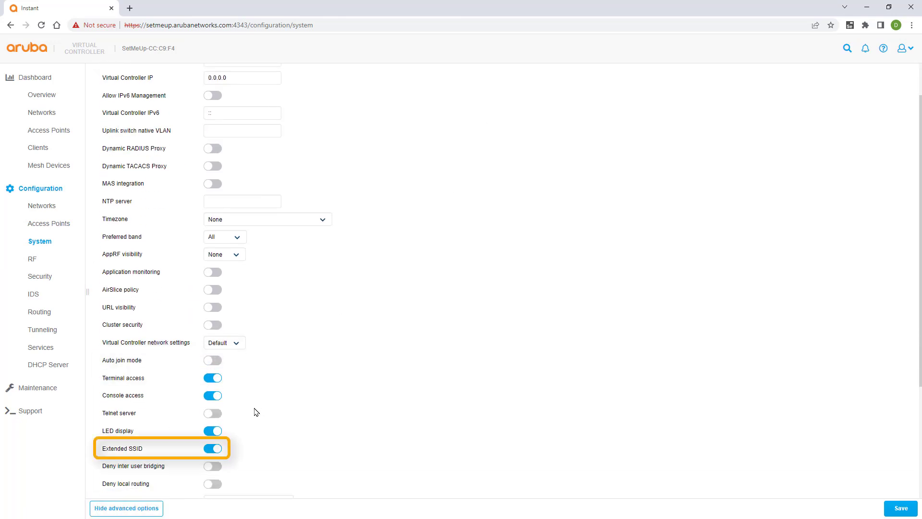
click(219, 449)
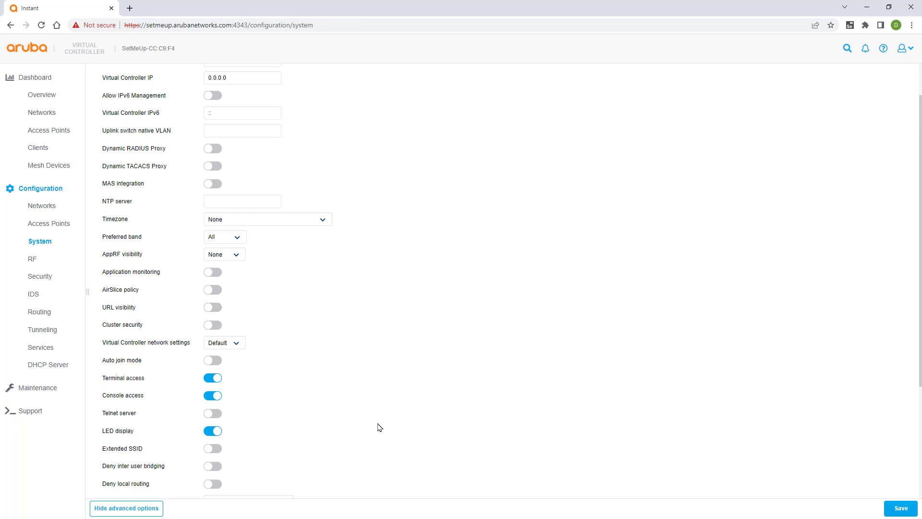
click(902, 507)
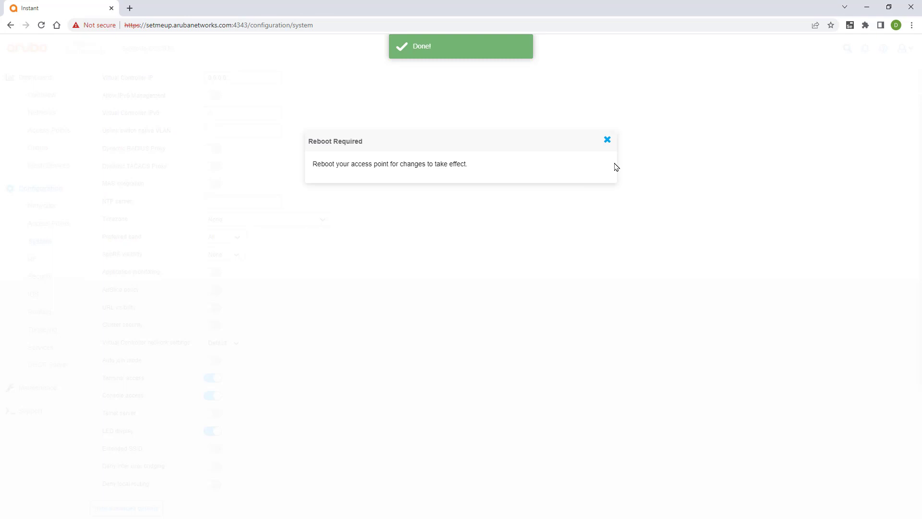
Show advanced RF options, leaving 80MHz support and the 5 Ghz wide channel band enabled.
click(607, 140)
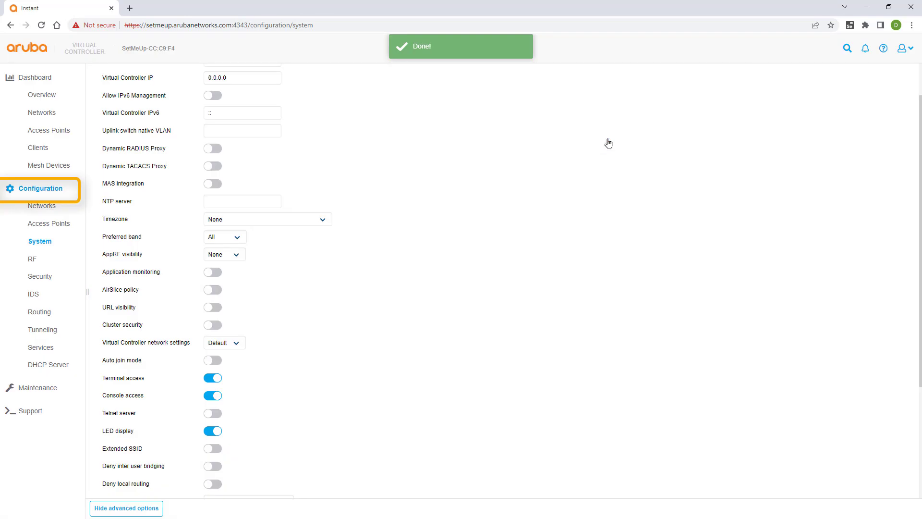
click(34, 261)
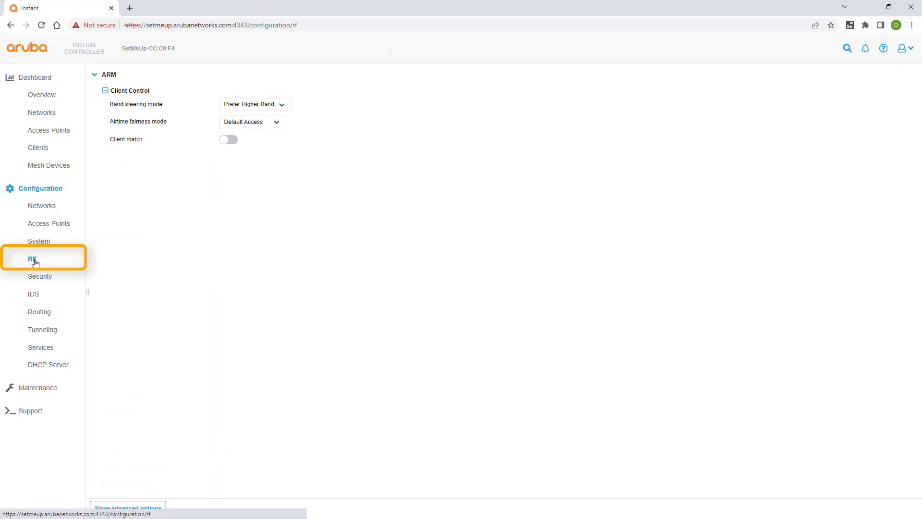
click(135, 510)
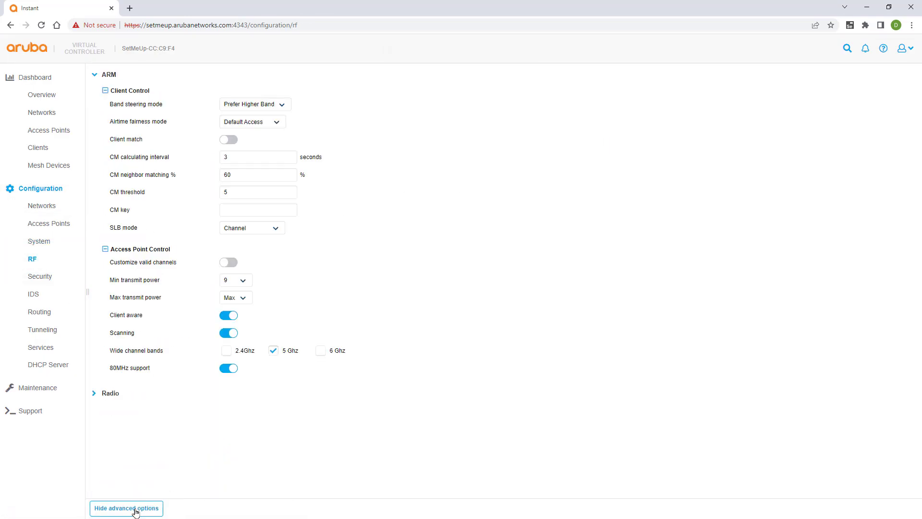
click(227, 369)
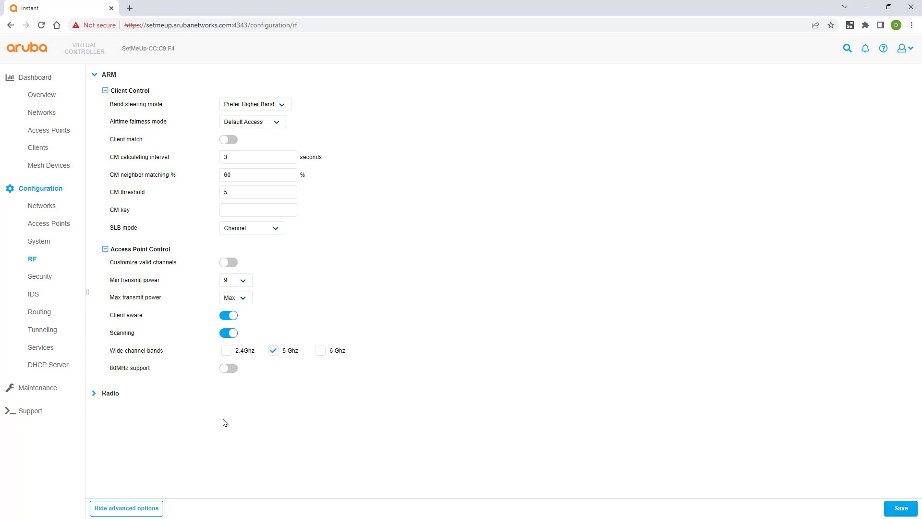
click(272, 354)
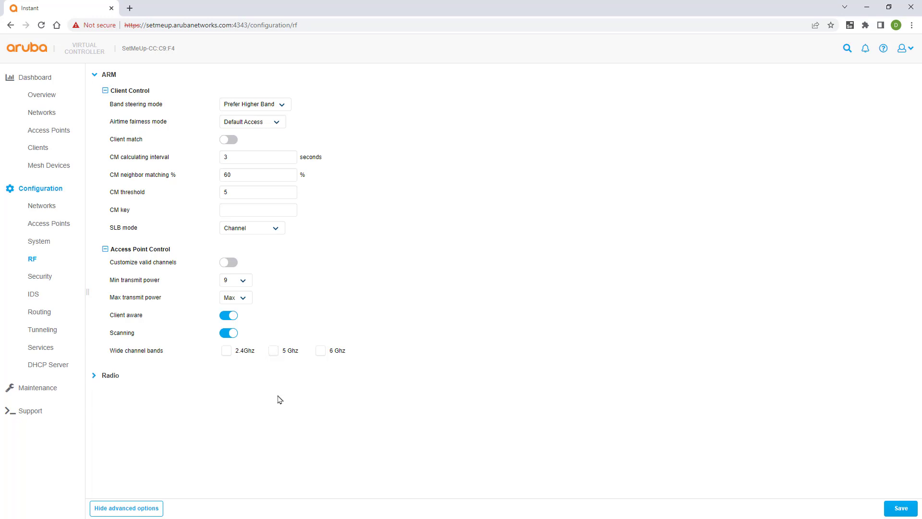
click(273, 352)
click(226, 369)
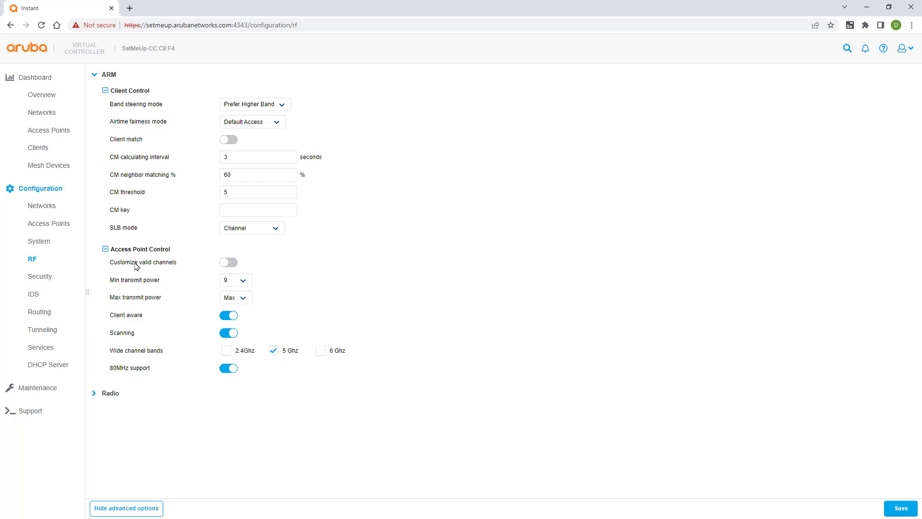
Discard RF changes, then enable PoE and Admin status Up on default_wired_port_profile.
click(48, 207)
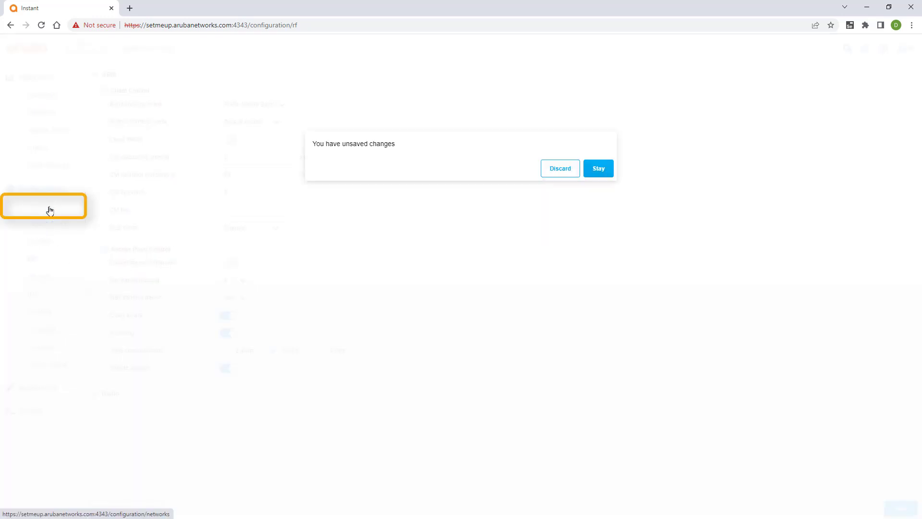
click(556, 172)
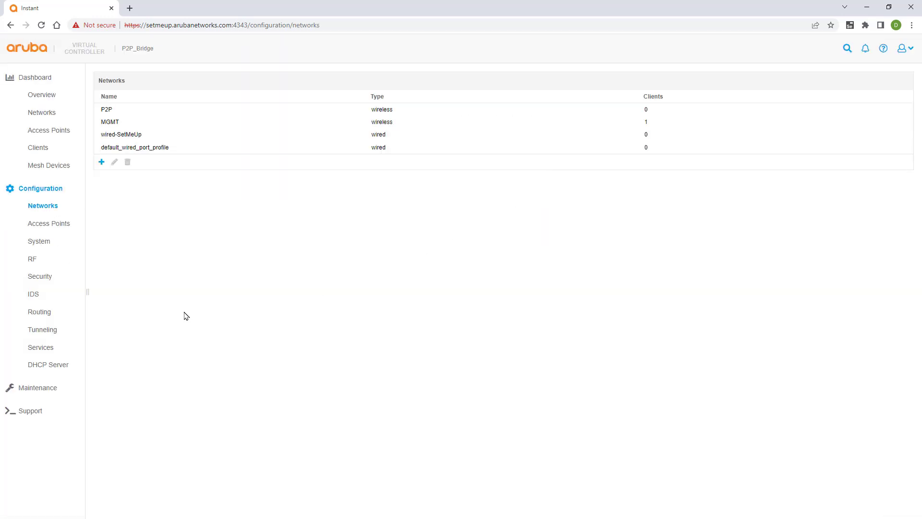
click(133, 152)
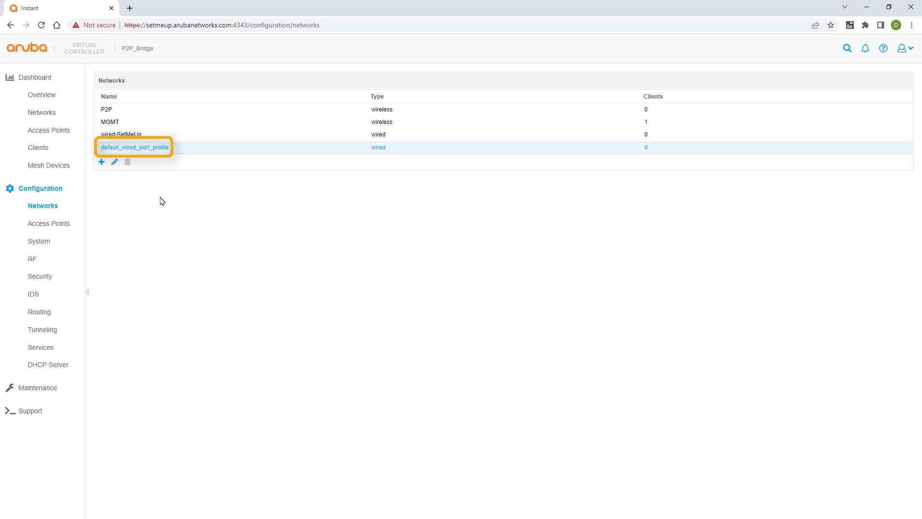
click(113, 164)
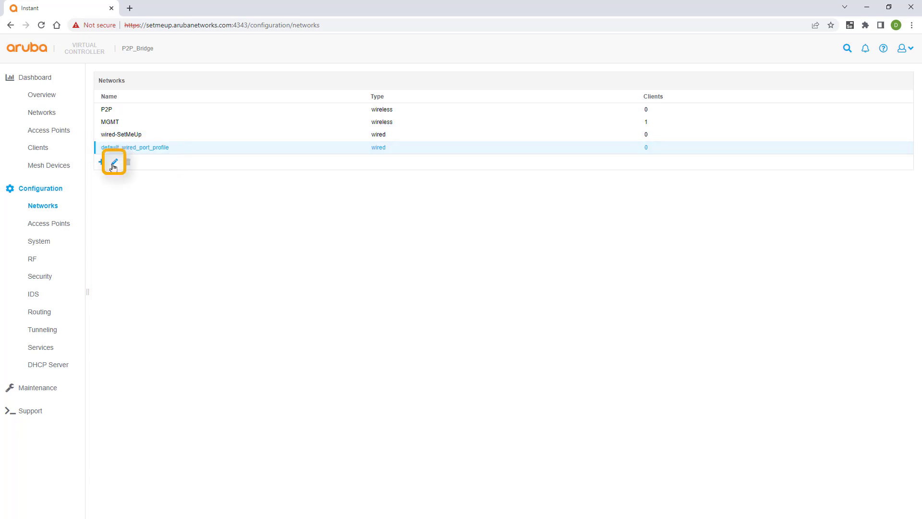
click(231, 162)
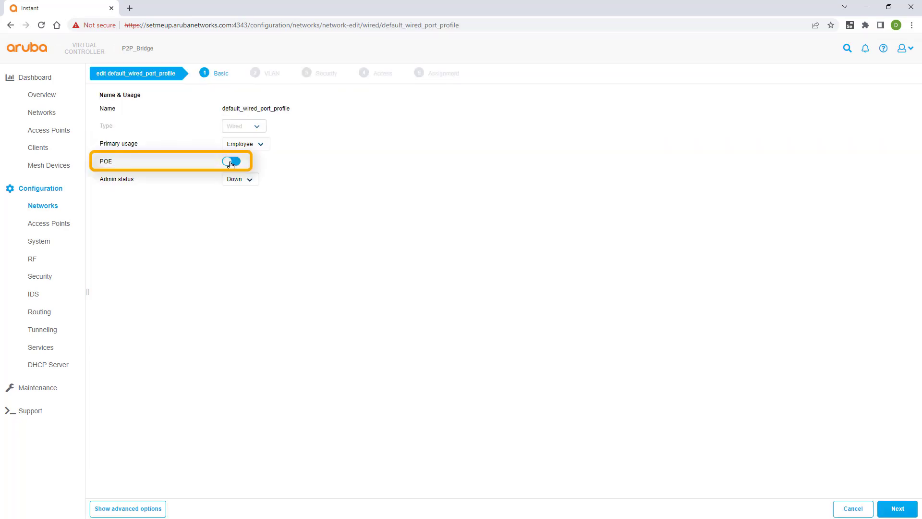
click(243, 180)
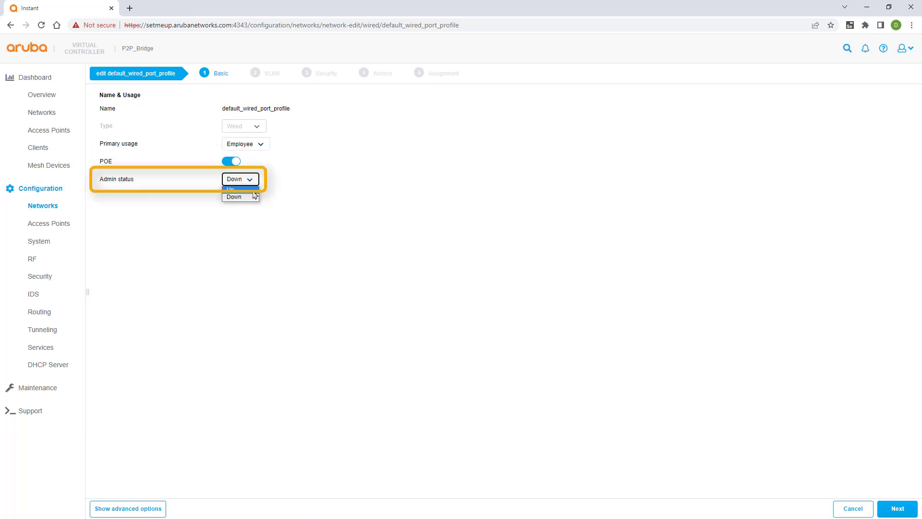
click(252, 190)
click(881, 510)
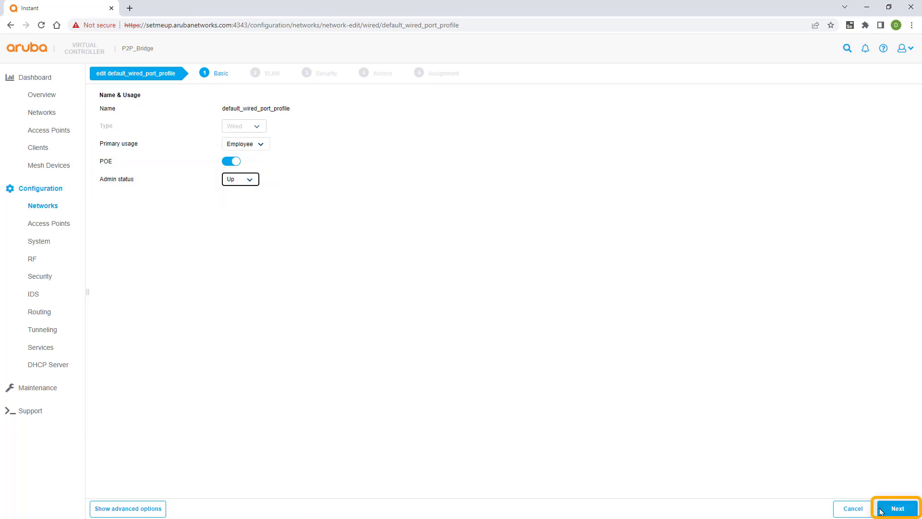
click(881, 510)
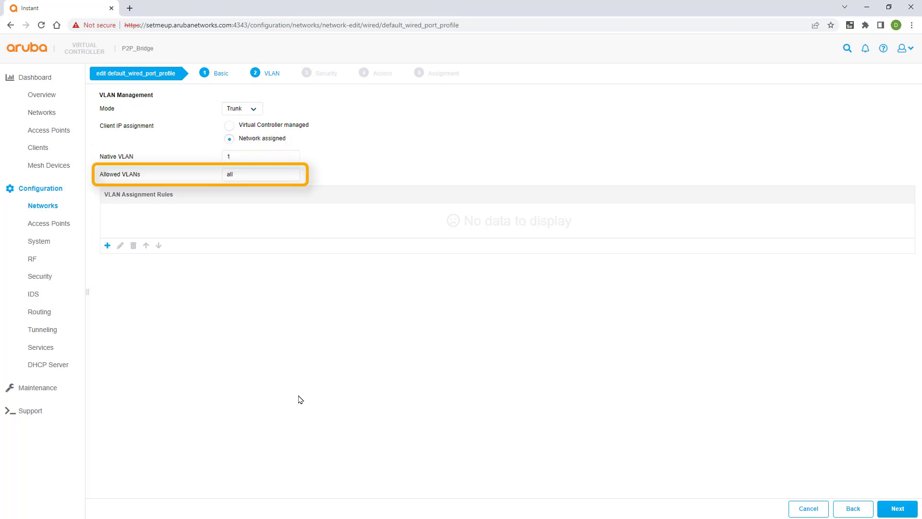
Set the profile's port type to Trusted, assign it to port 0/0, and save.
click(898, 509)
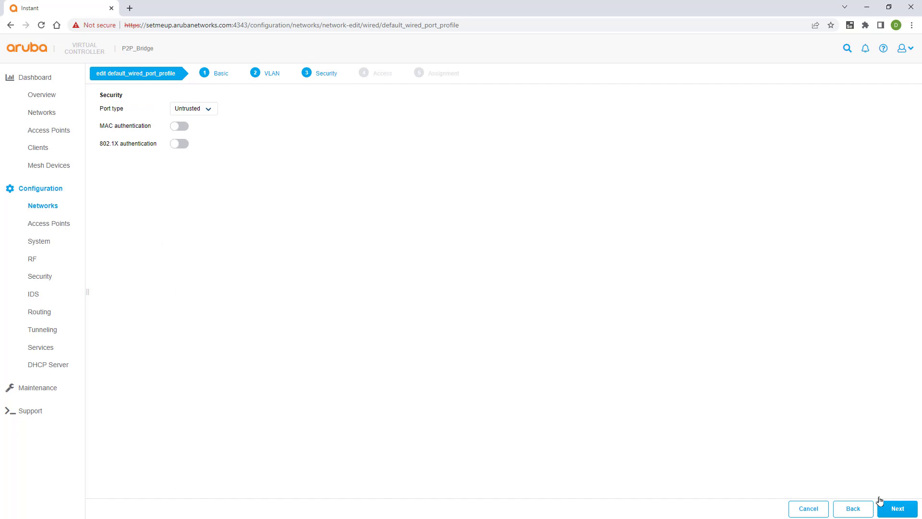
click(204, 109)
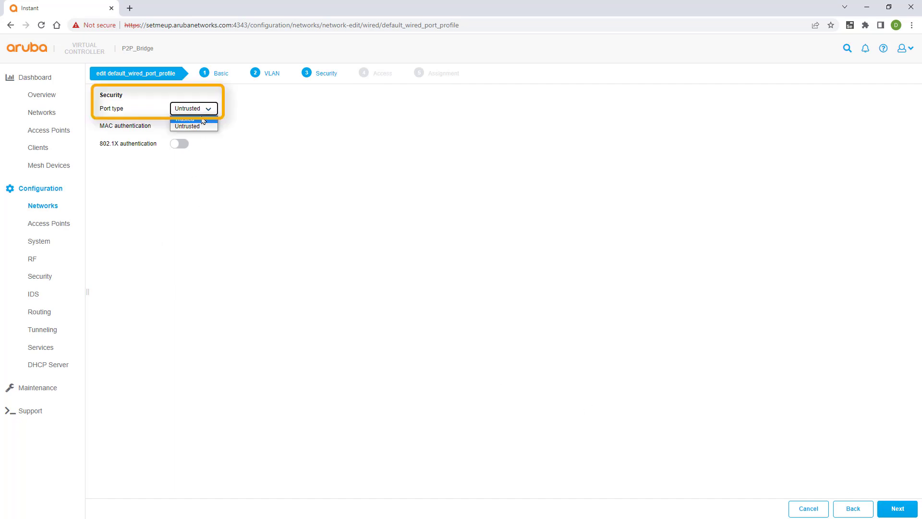
click(204, 122)
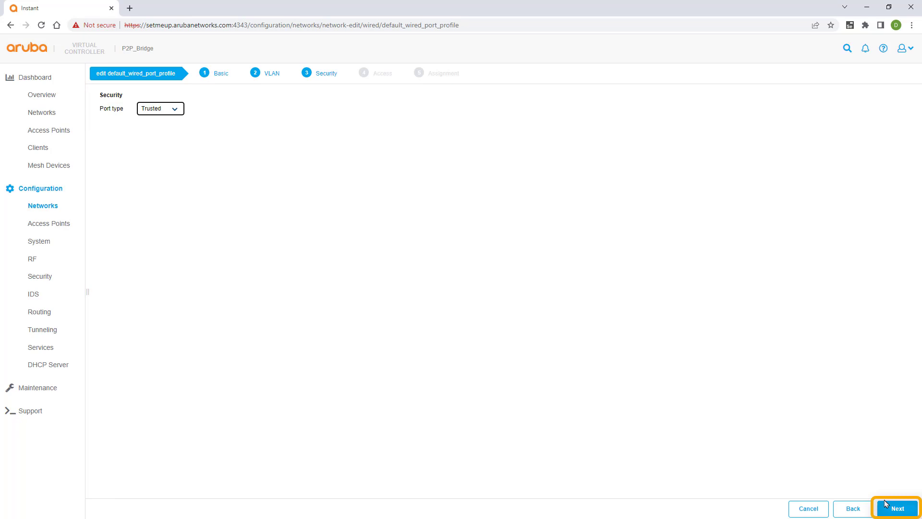
click(898, 510)
click(897, 509)
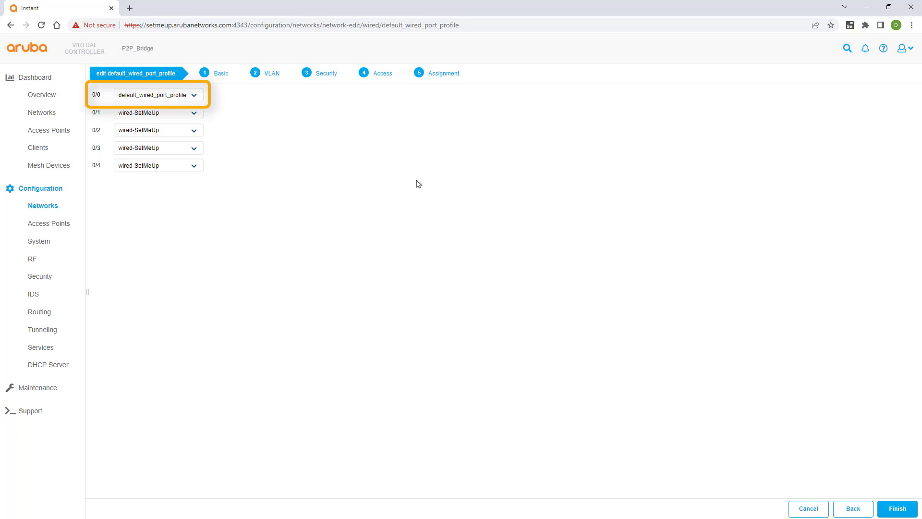
click(897, 508)
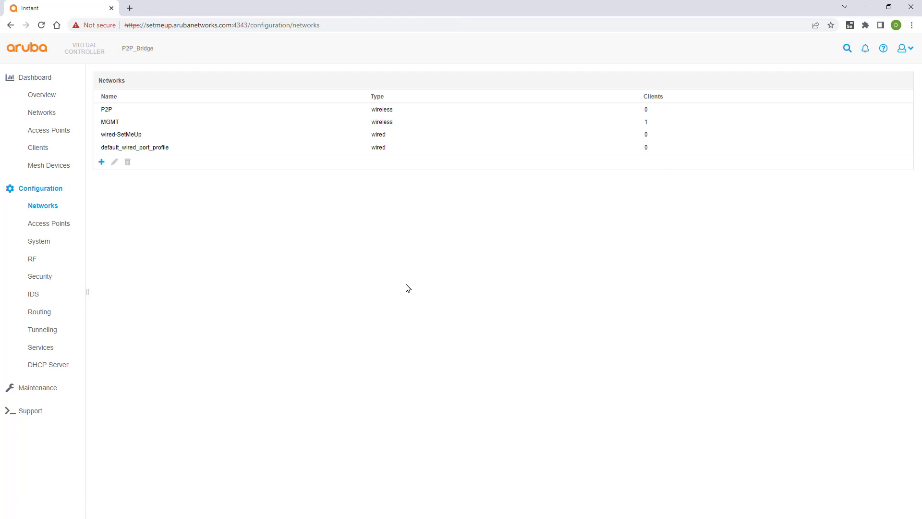
Reboot all access points from Maintenance and log back in as admin.
click(42, 387)
click(39, 474)
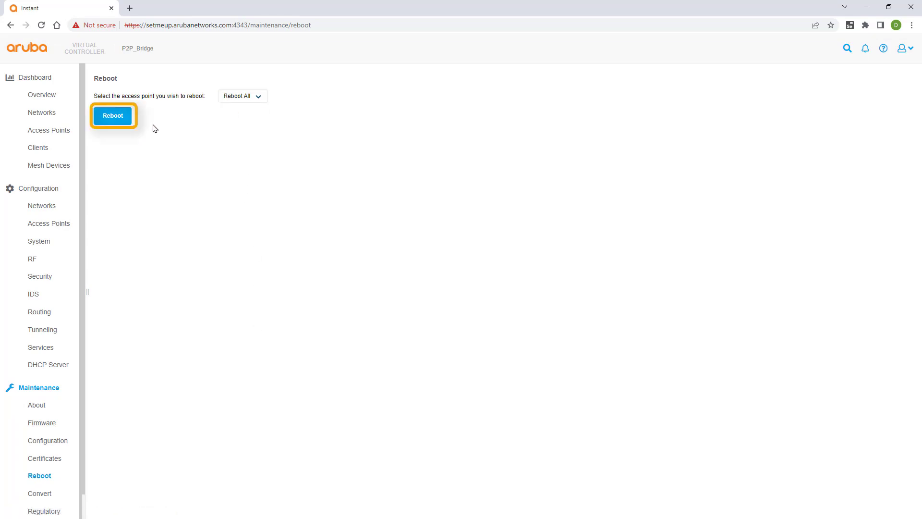
click(122, 124)
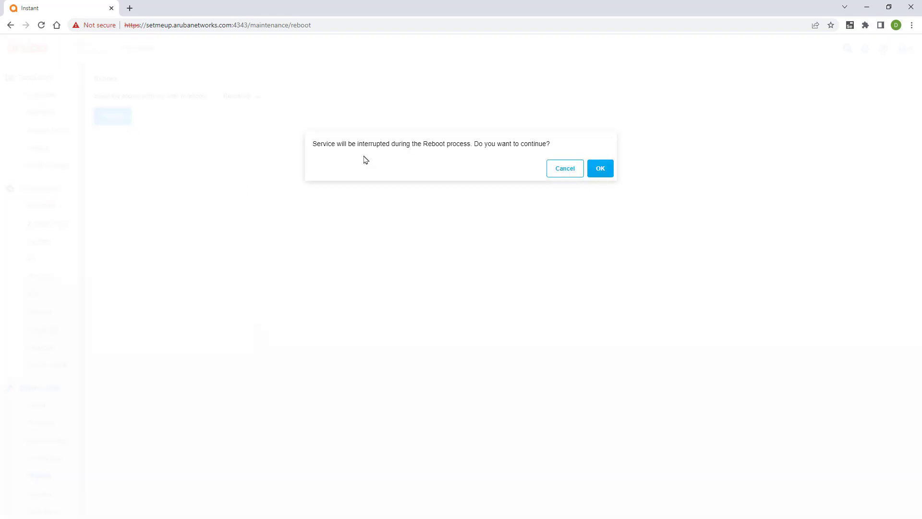
click(597, 168)
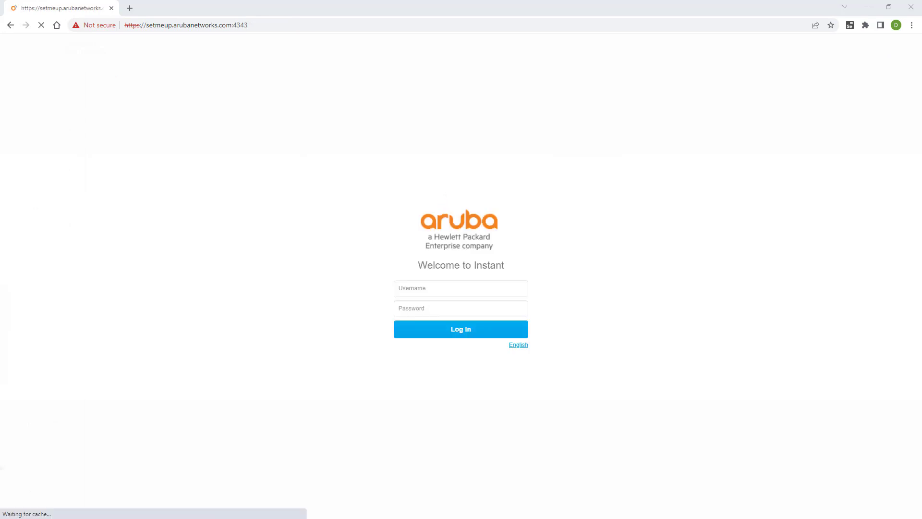
text(admin)
key(Tab)
Sign in to the virtual controller and list the mesh devices PORTAL and POINT with their roles.
text(ad)
key(Return)
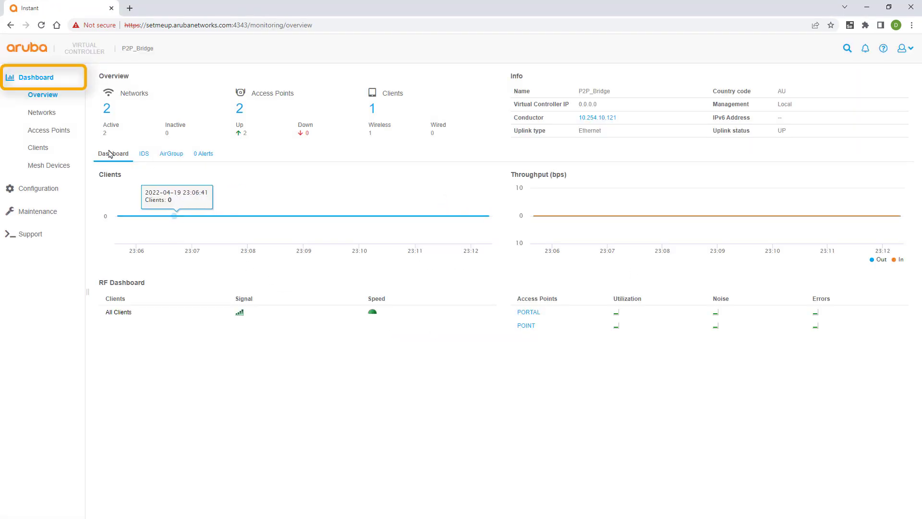
click(61, 133)
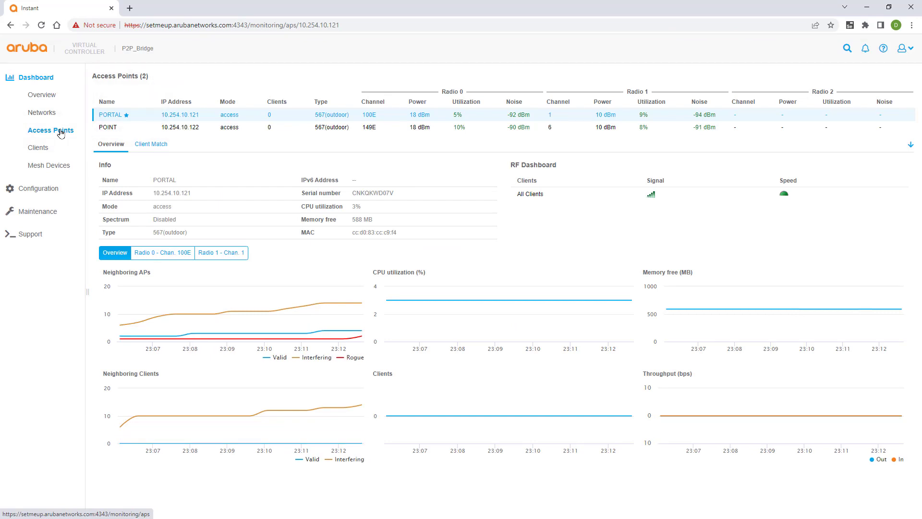
click(66, 167)
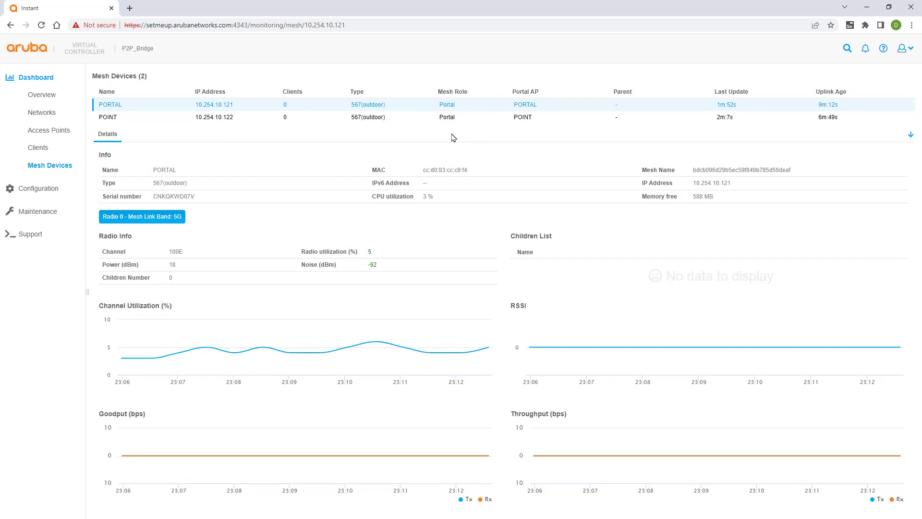
Edit access point POINT: uplink management VLAN 1, Eth0 mode Downlink, save, and dismiss the reboot notice.
click(39, 189)
click(62, 224)
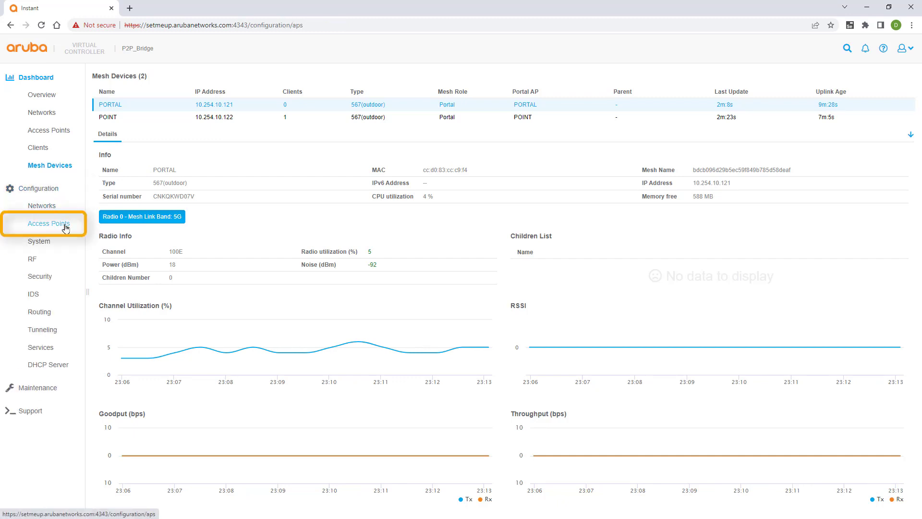
click(152, 123)
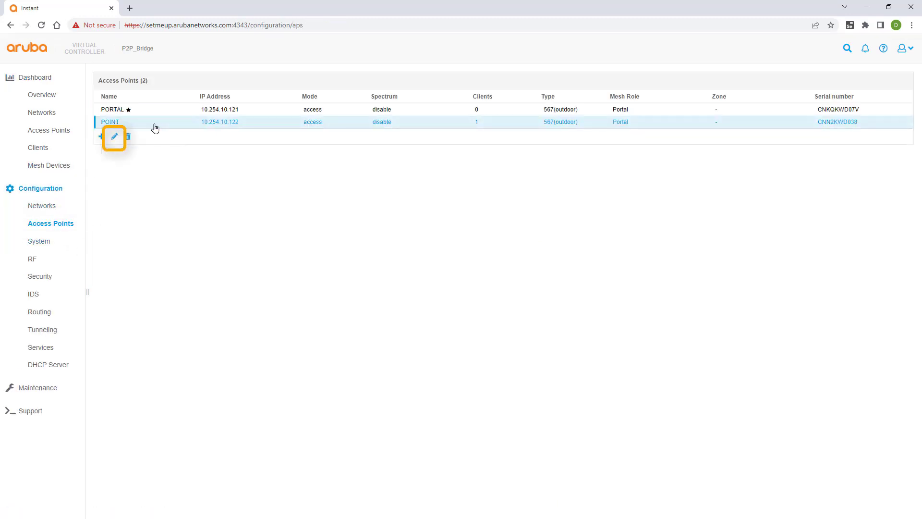
click(114, 137)
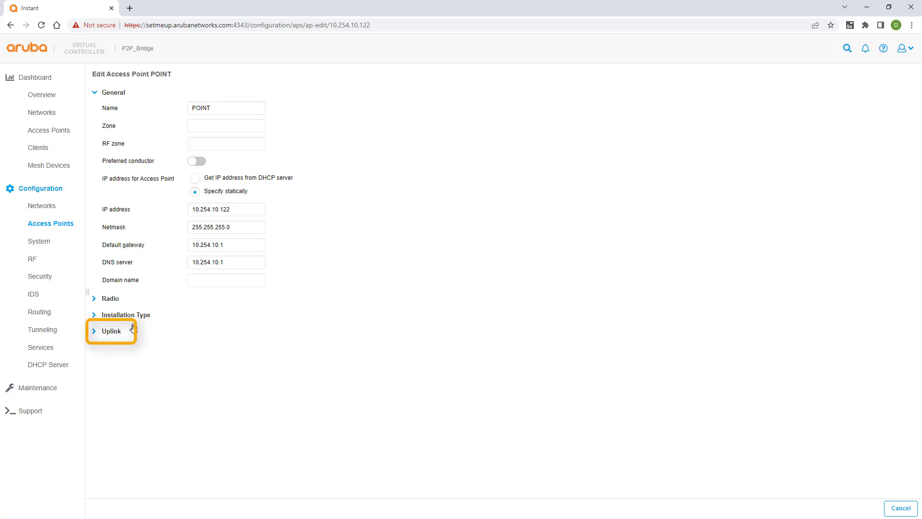
click(109, 330)
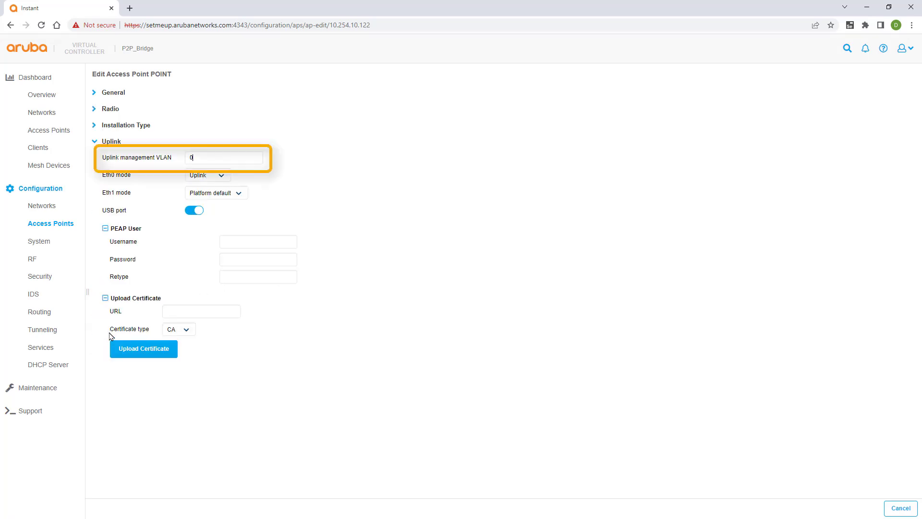
double_click(189, 157)
text(1)
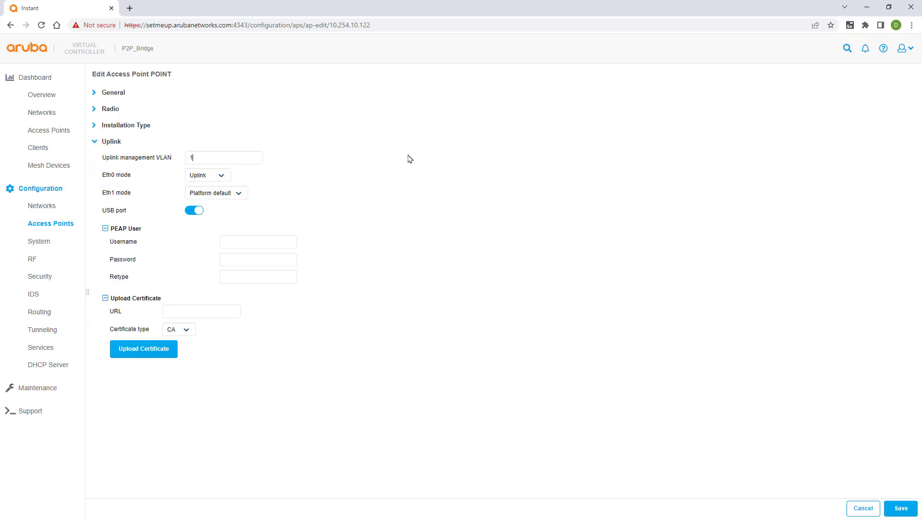
click(225, 178)
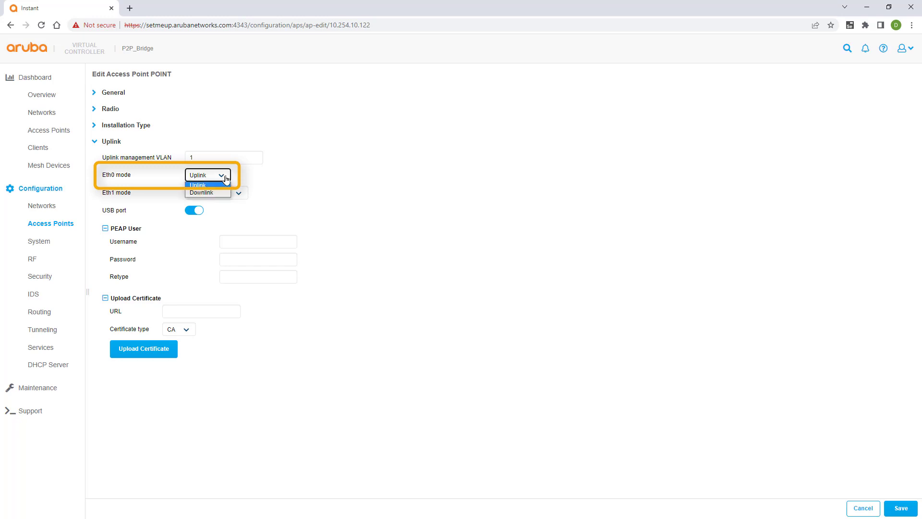
click(211, 193)
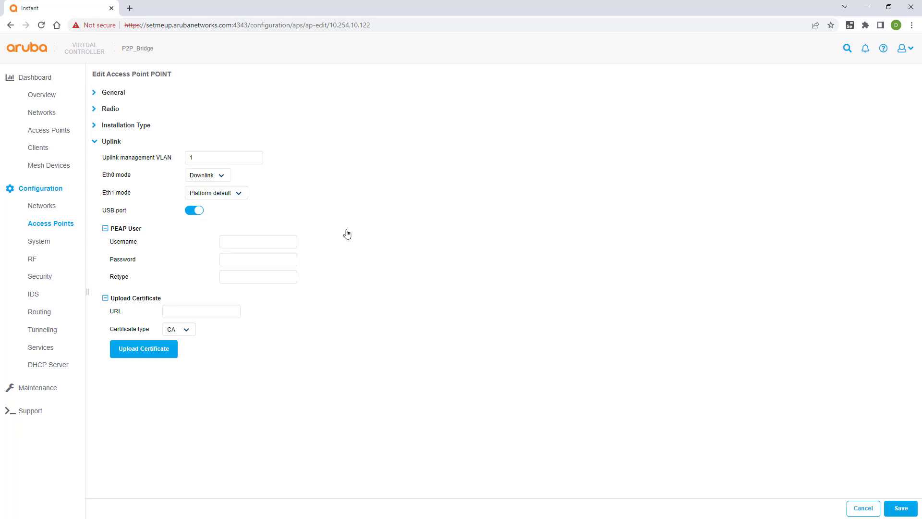
click(901, 508)
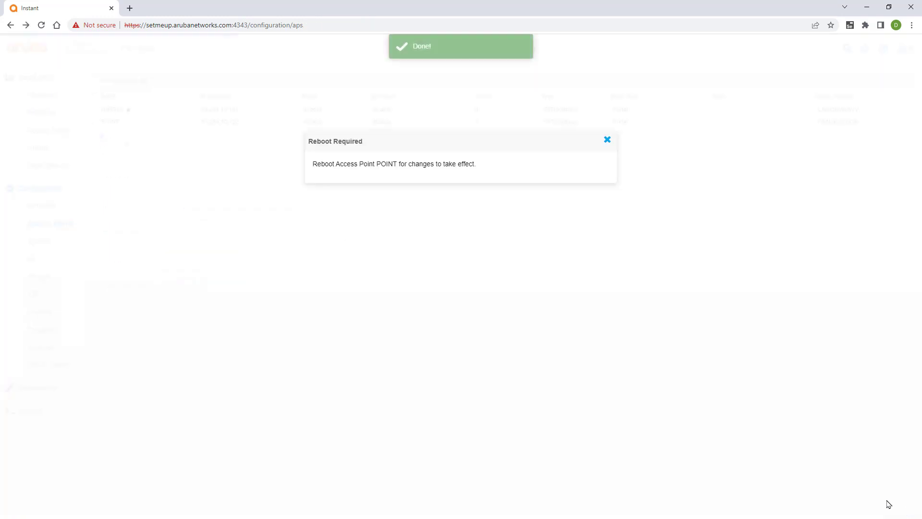
click(607, 140)
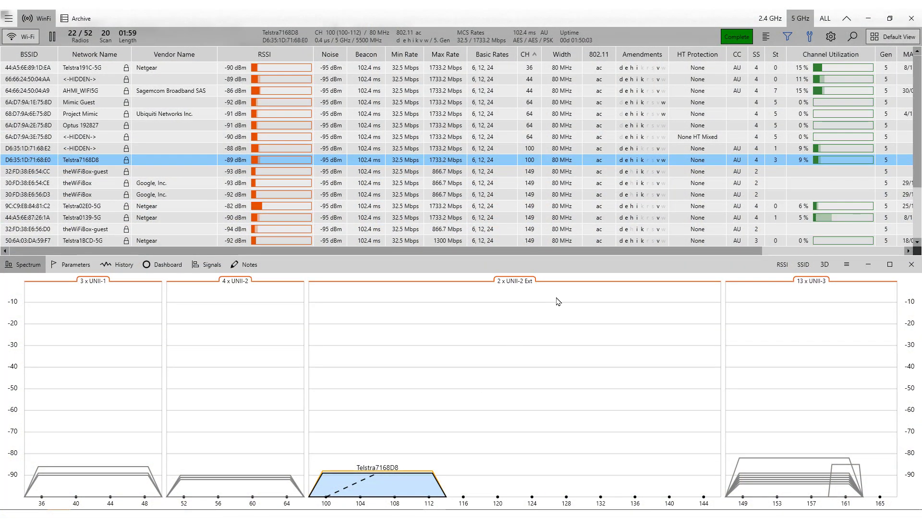
Show the <-HIDDEN-> D6:35:1D:71:68:E2 network on channel 100 in the Spectrum pane.
click(532, 152)
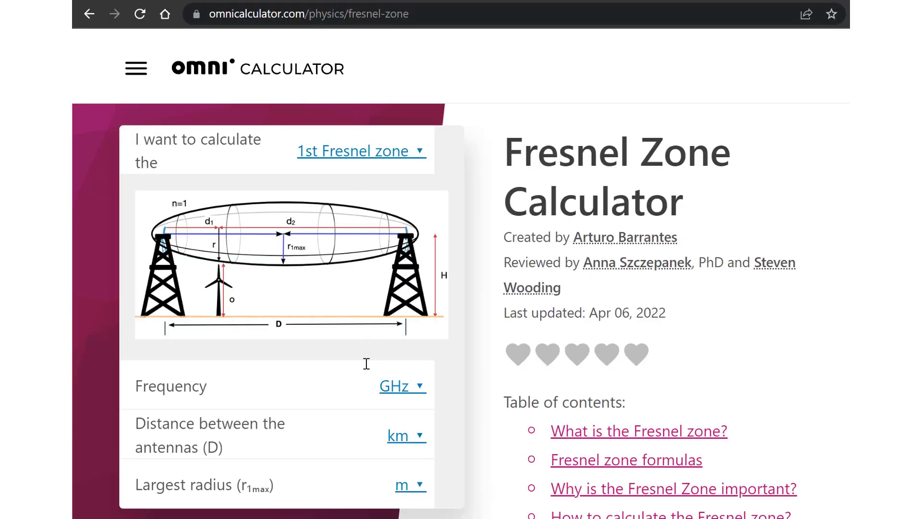
Enter 5.5 GHz frequency and 300 m antenna distance to get a 2.02 m largest radius.
click(365, 383)
text(5.5)
click(402, 430)
click(403, 477)
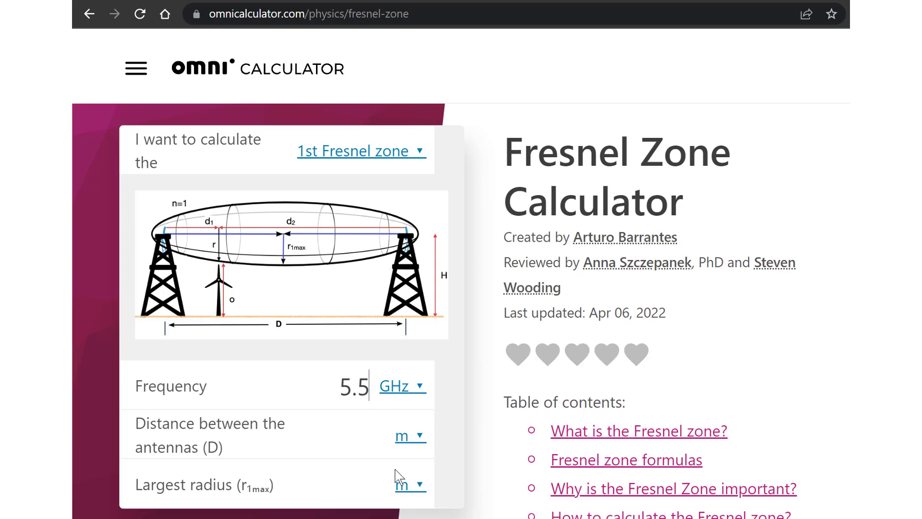
click(371, 436)
text(300)
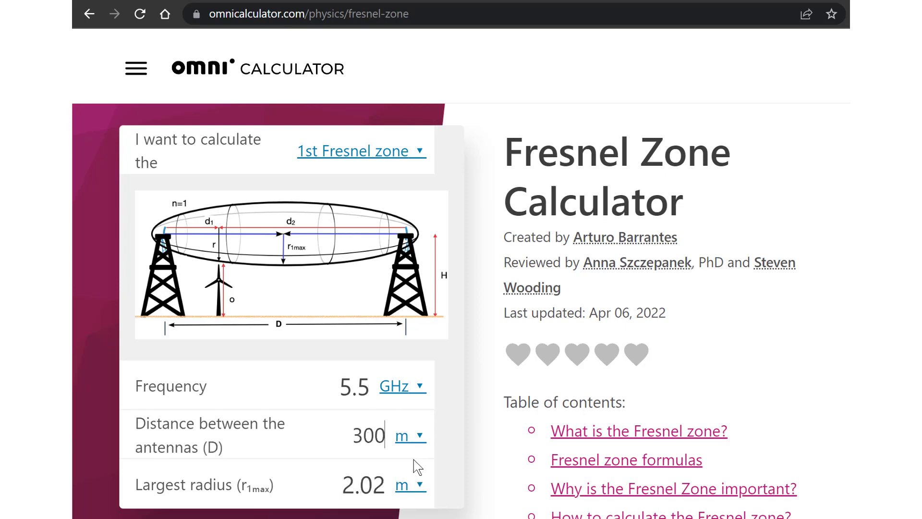
click(473, 489)
key(Tab)
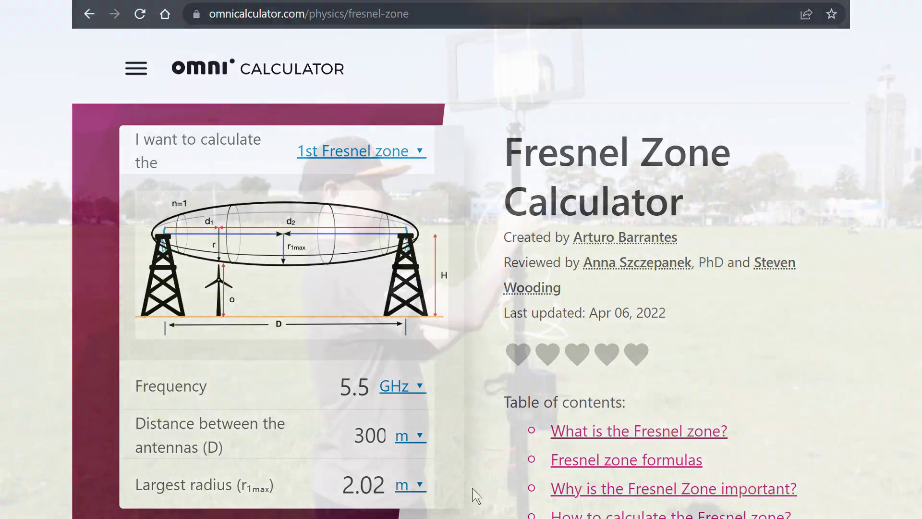